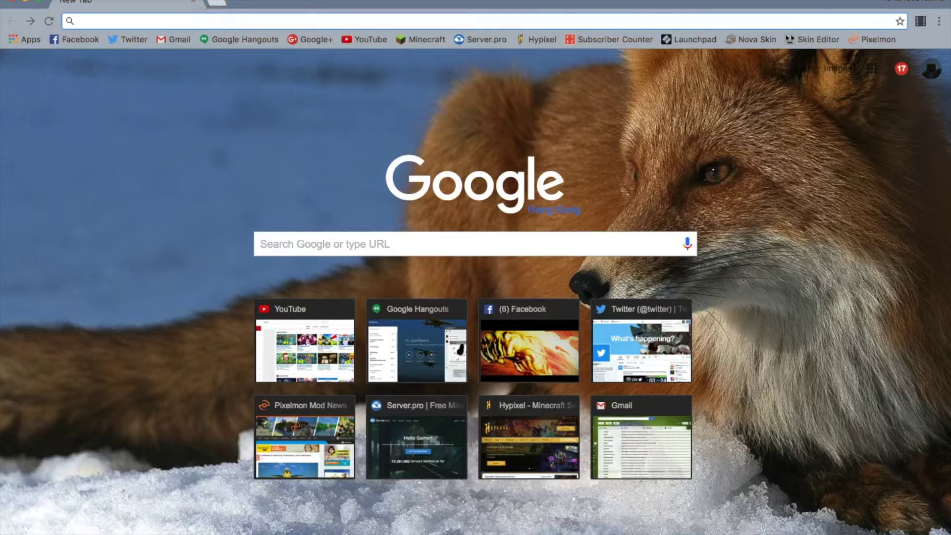
- Search Google for 'forge 1.10.2' and open the official Minecraft Forge site
text(forge)
key(Down)
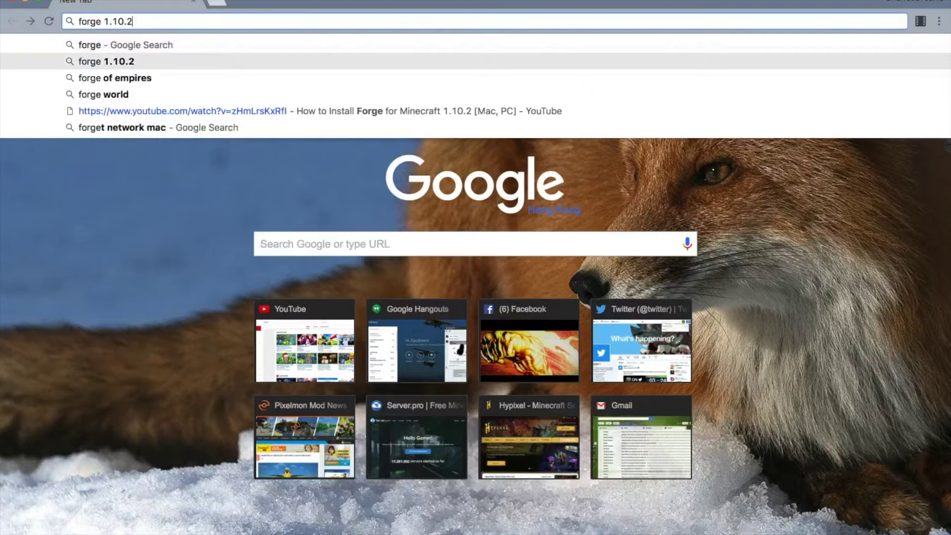
key(Return)
click(130, 173)
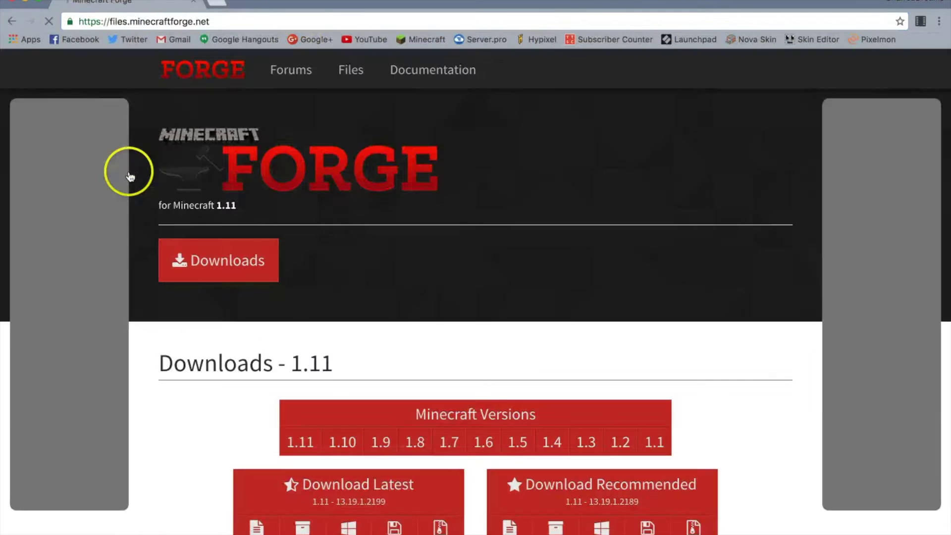
- Choose Minecraft 1.10.2 from the version menu and request the latest Forge installer download
scroll(379, 357, down, 3)
mouse_move(342, 293)
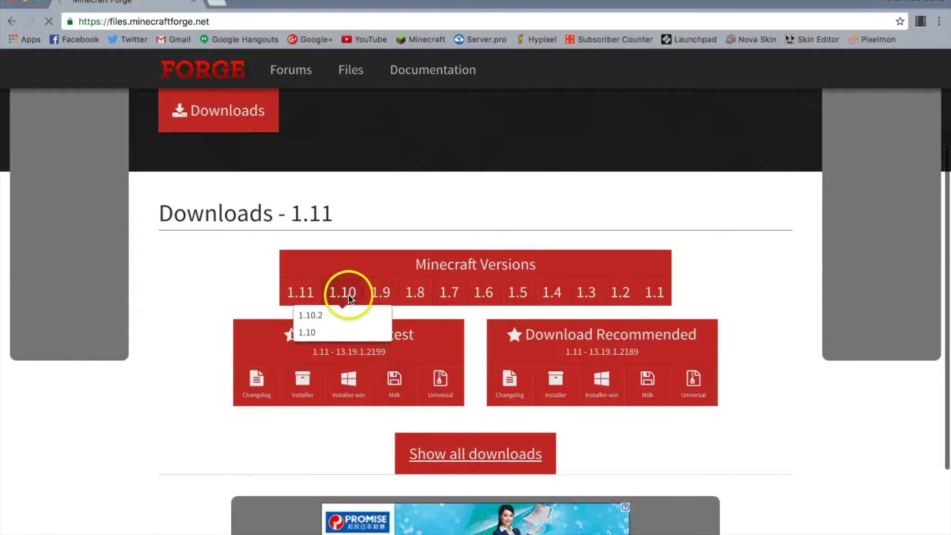
scroll(348, 297, up, 3)
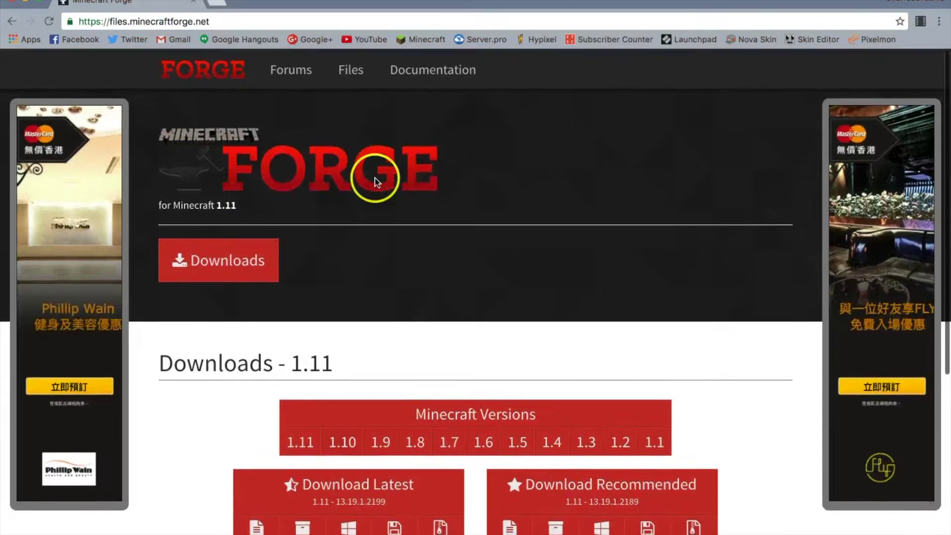
scroll(371, 168, down, 2)
mouse_move(345, 336)
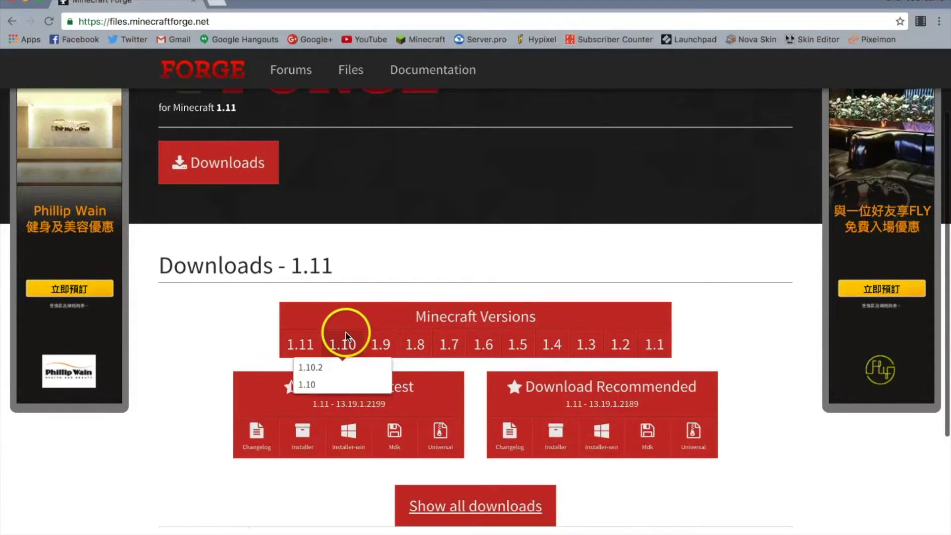
click(372, 372)
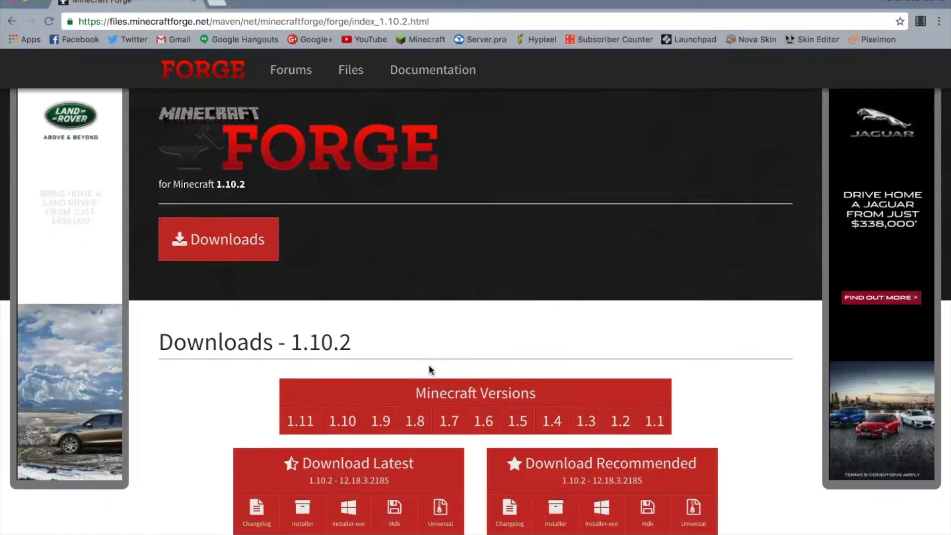
scroll(428, 366, down, 2)
scroll(277, 382, down, 1)
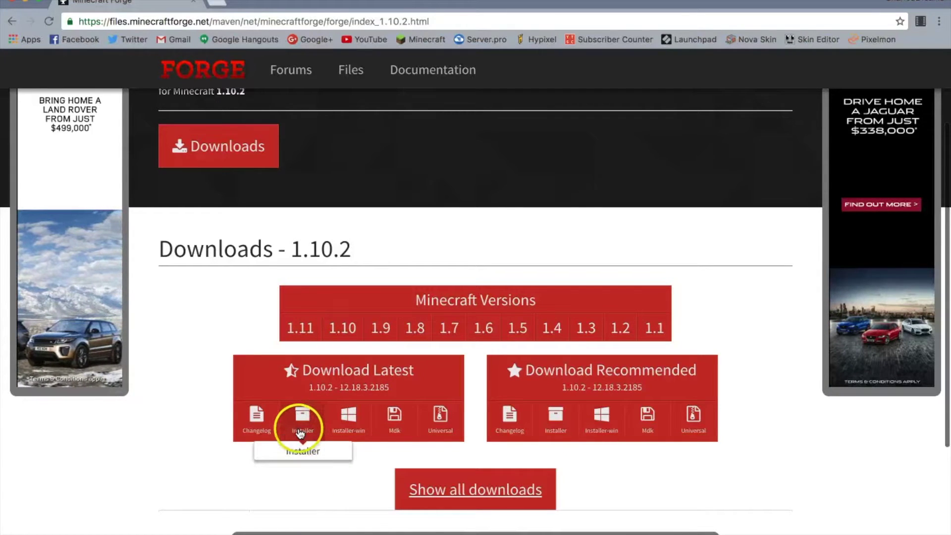
click(300, 433)
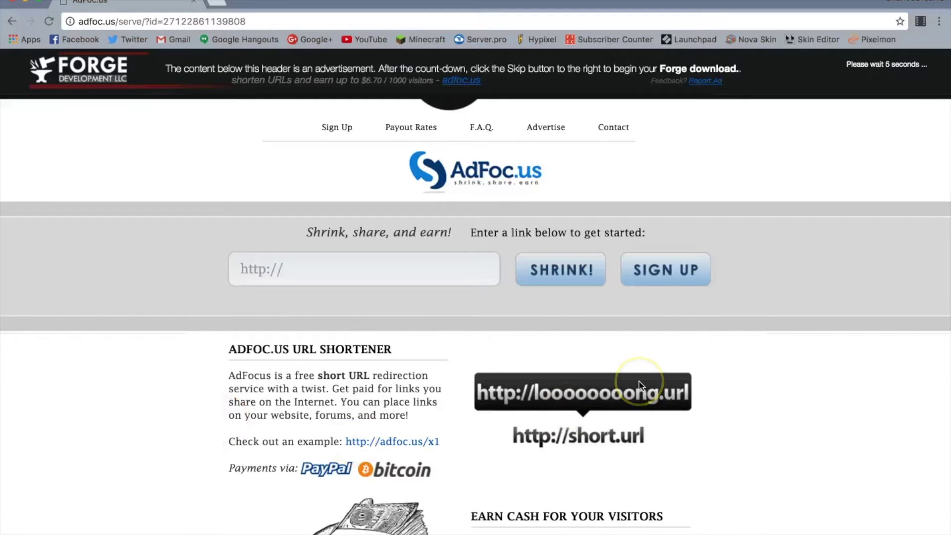
- Mute the adfoc.us ad page's tab and wait out its countdown
click(929, 39)
click(858, 122)
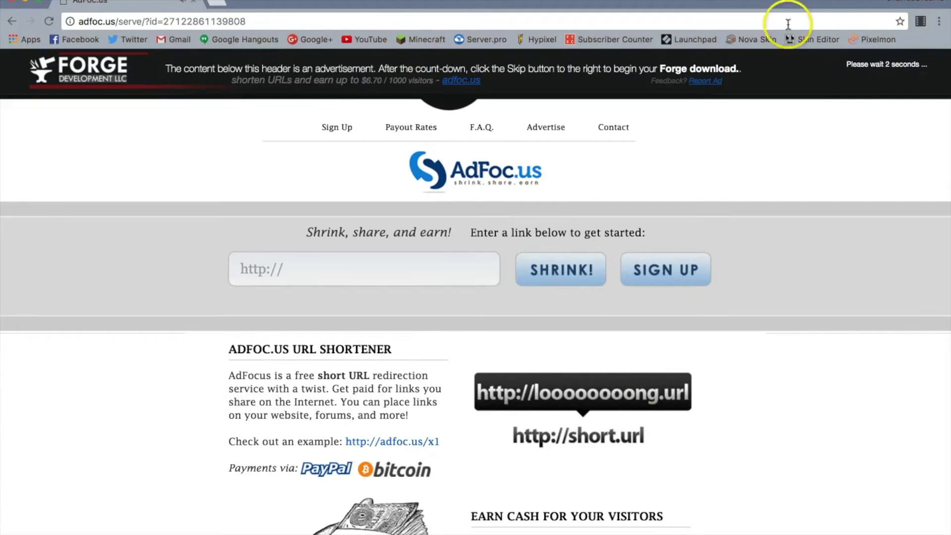
right_click(168, 1)
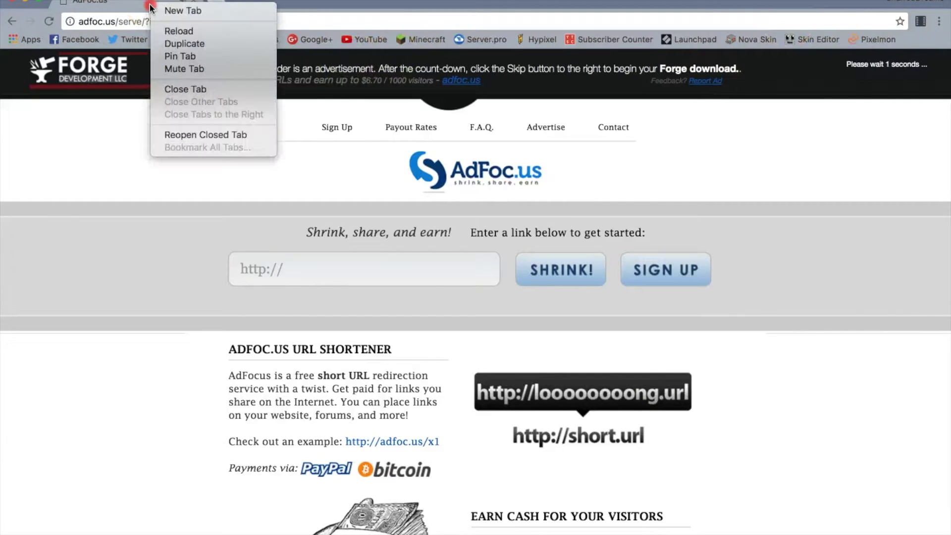
click(193, 69)
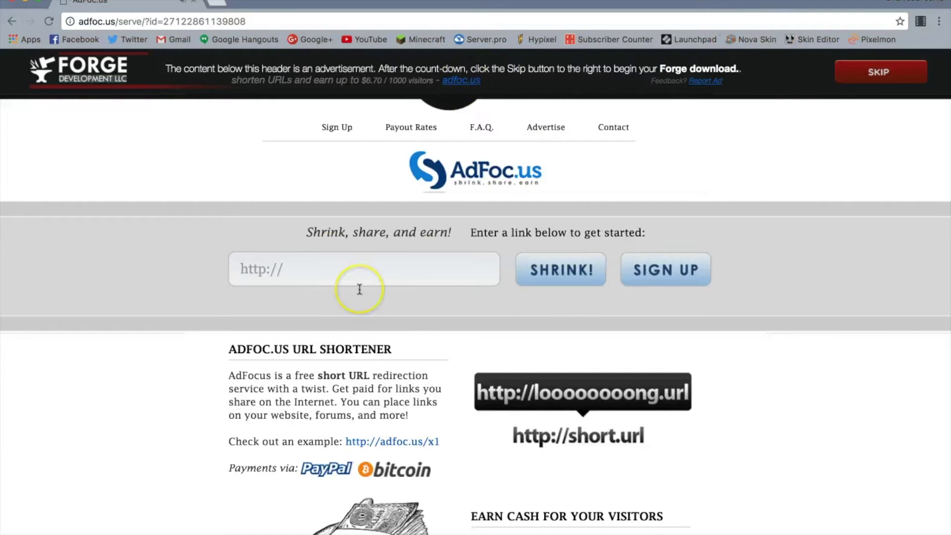
scroll(359, 289, down, 5)
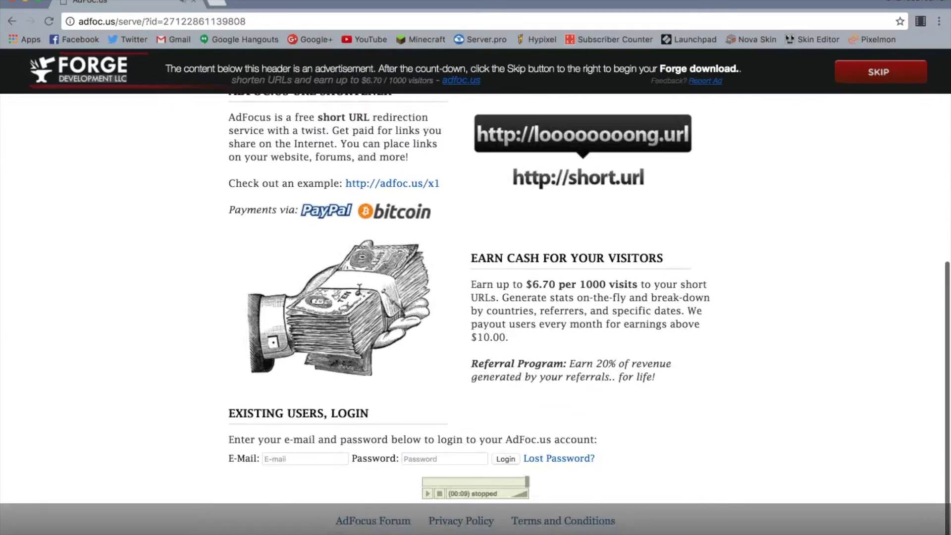
scroll(361, 282, up, 5)
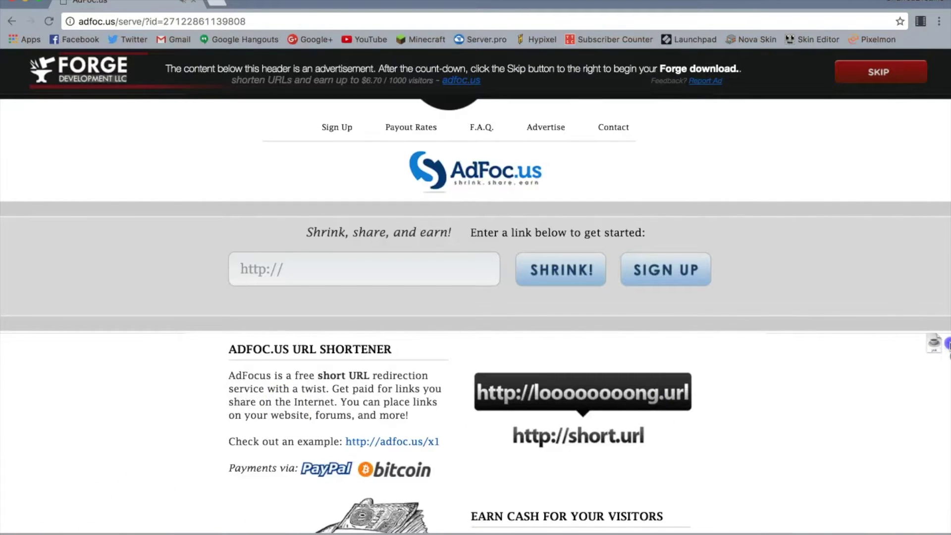
- Move the downloaded Forge installer jar onto the desktop
mouse_move(947, 343)
mouse_down()
mouse_move(917, 293)
mouse_move(937, 286)
mouse_up()
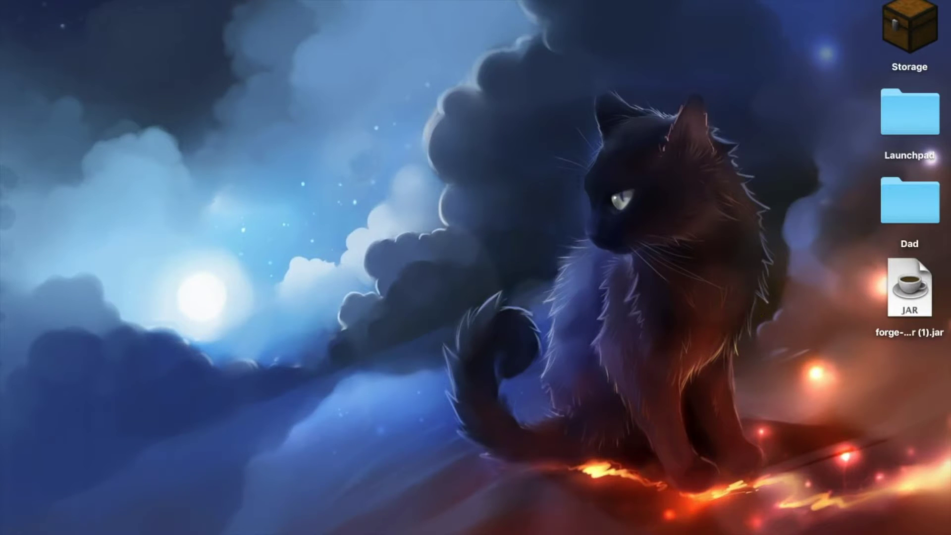
text(Library)
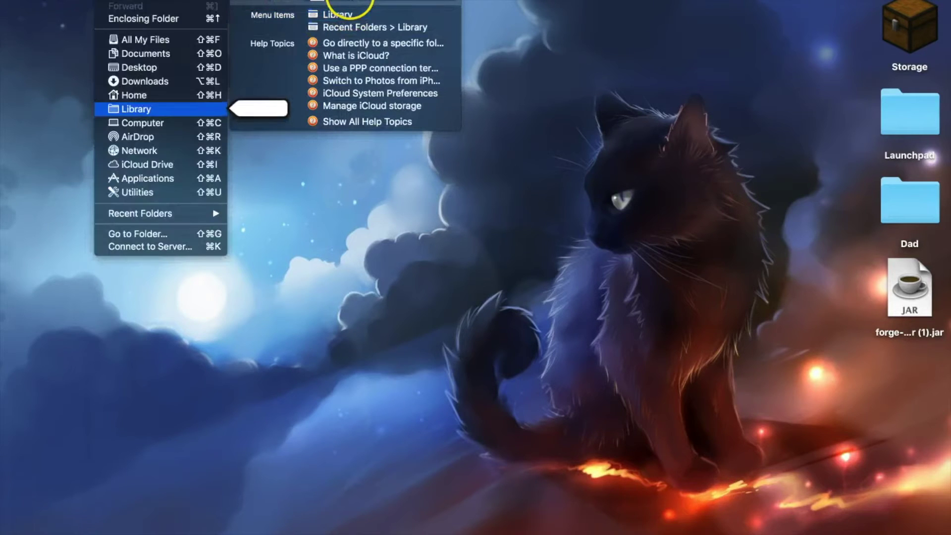
key(BackSpace)
key(BackSpace)
key(BackSpace)
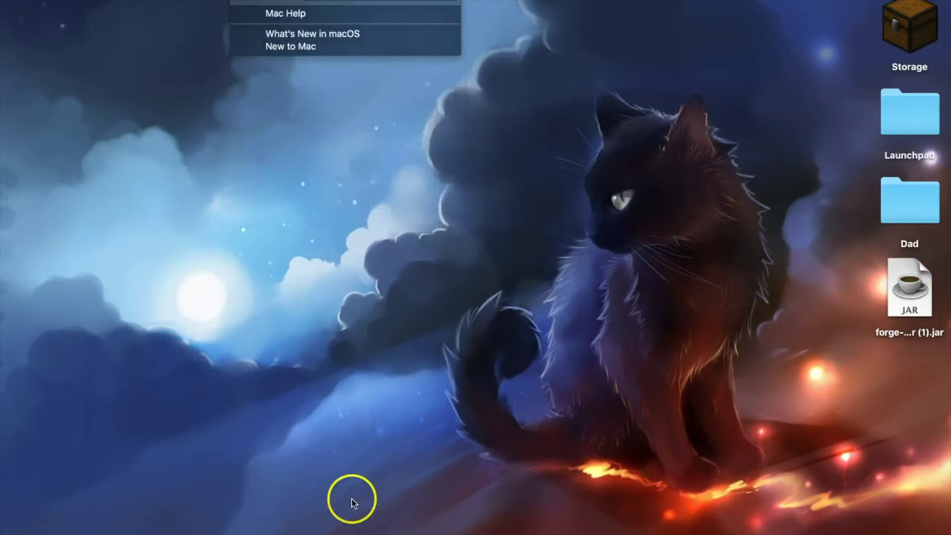
click(350, 498)
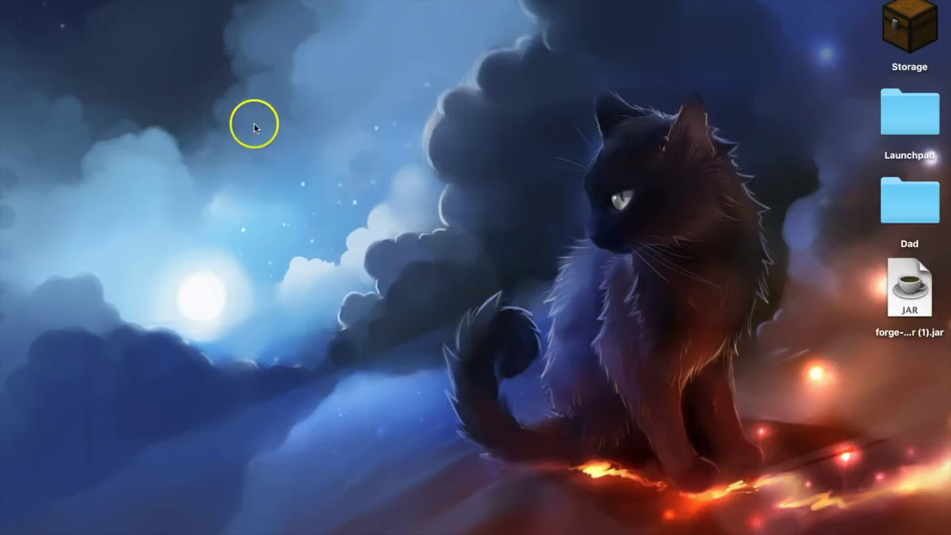
- Search Help for 'library' and open the user Library folder from the Go menu
key(super+shift+slash)
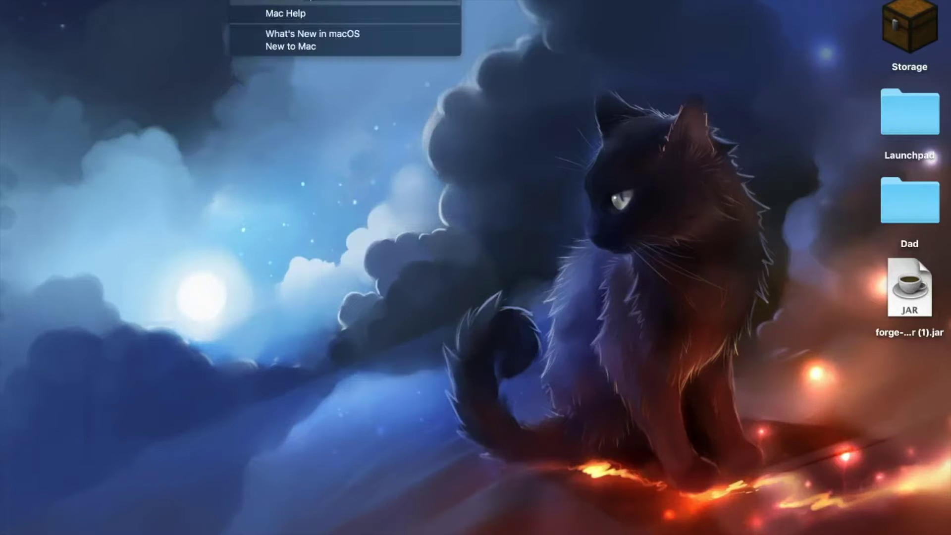
text(library)
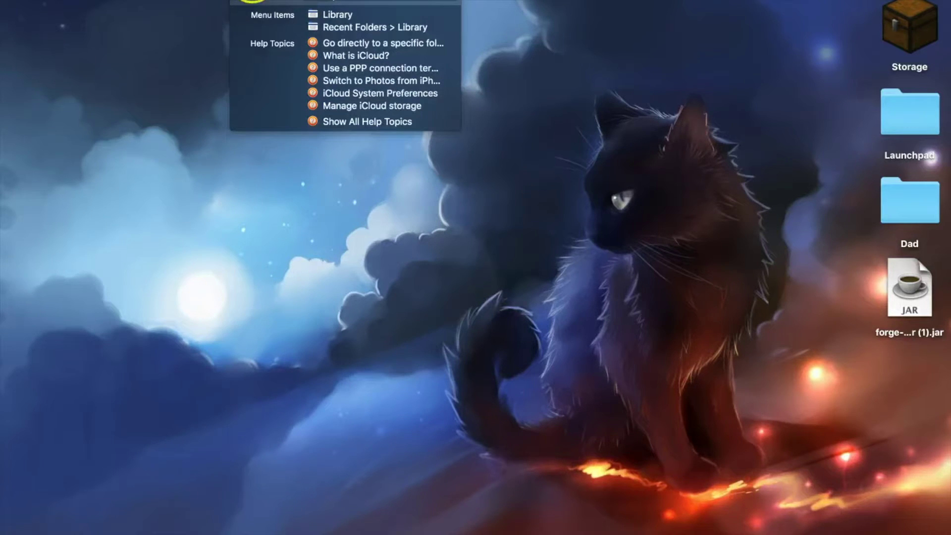
mouse_move(267, 13)
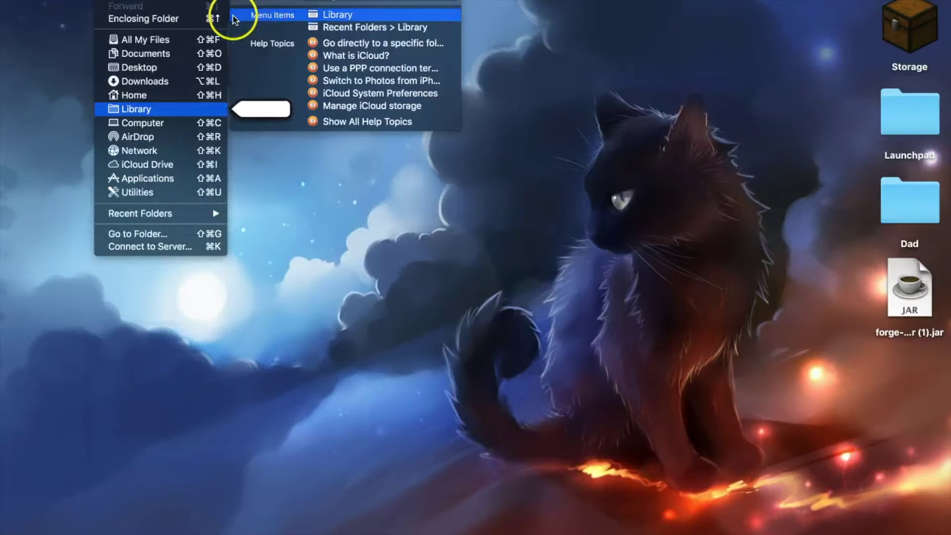
click(172, 110)
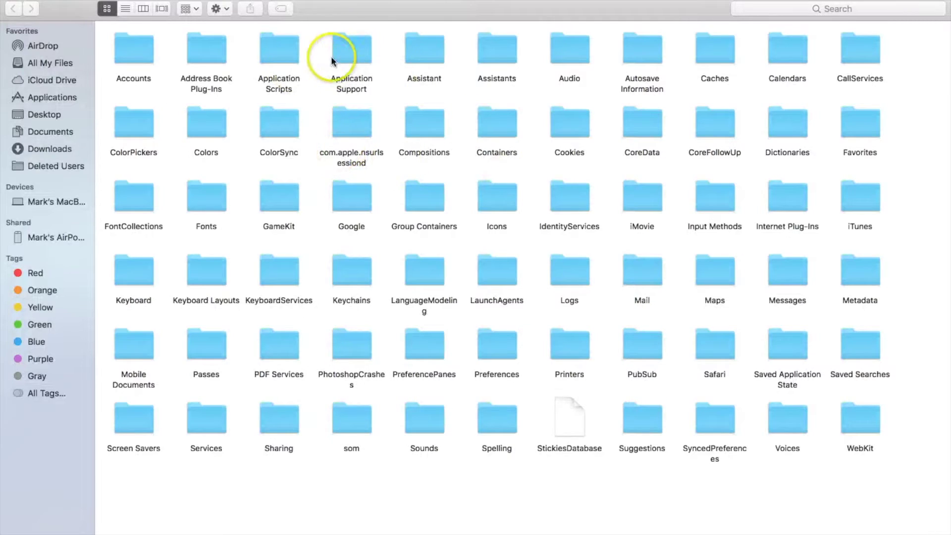
- Open Application Support and then the minecraft folder inside it
click(335, 41)
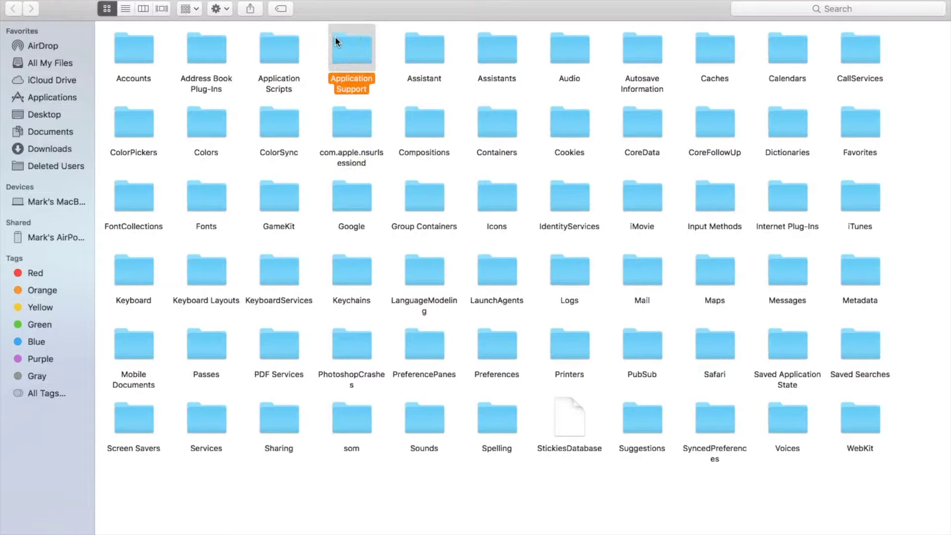
double_click(336, 38)
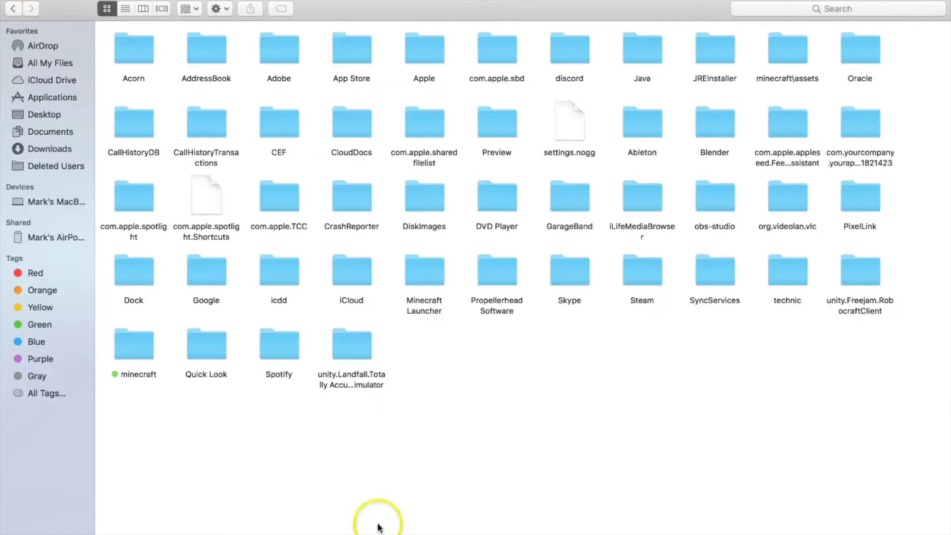
click(124, 346)
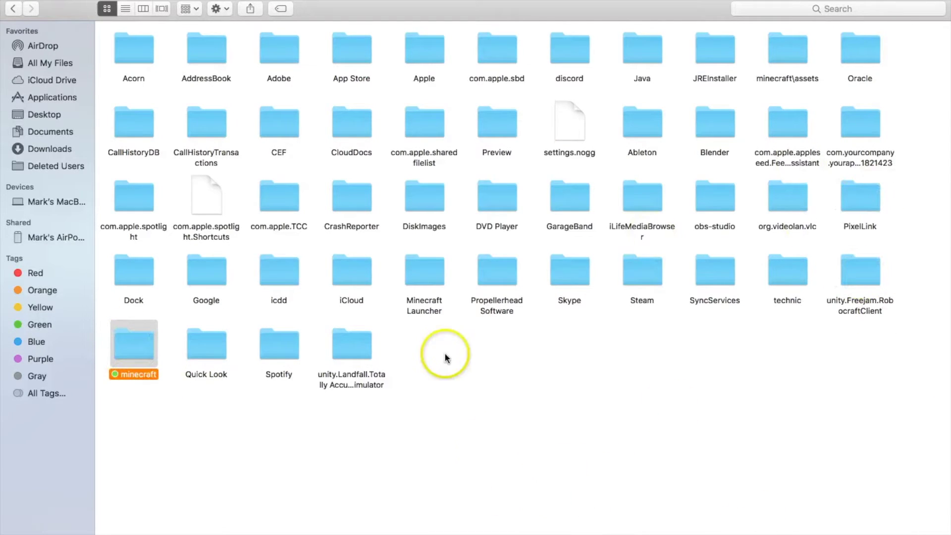
click(429, 269)
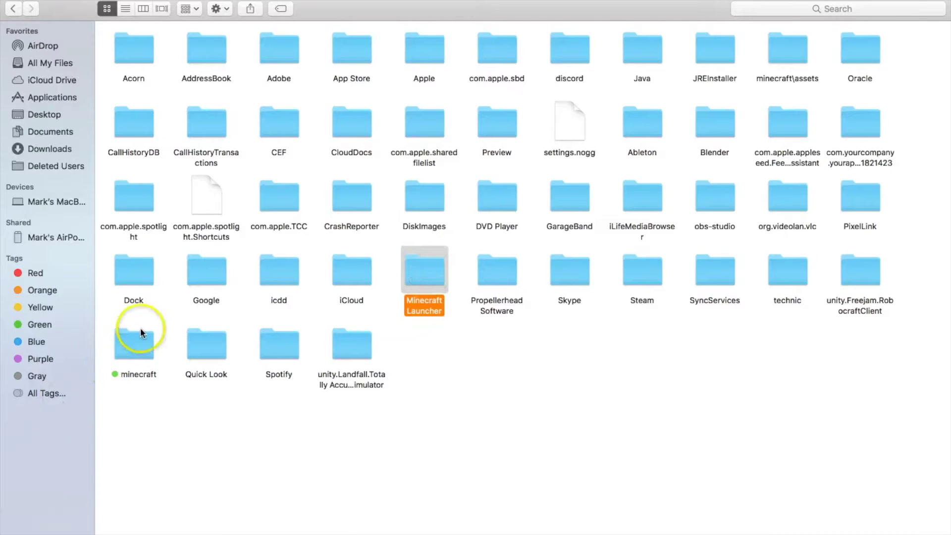
click(129, 344)
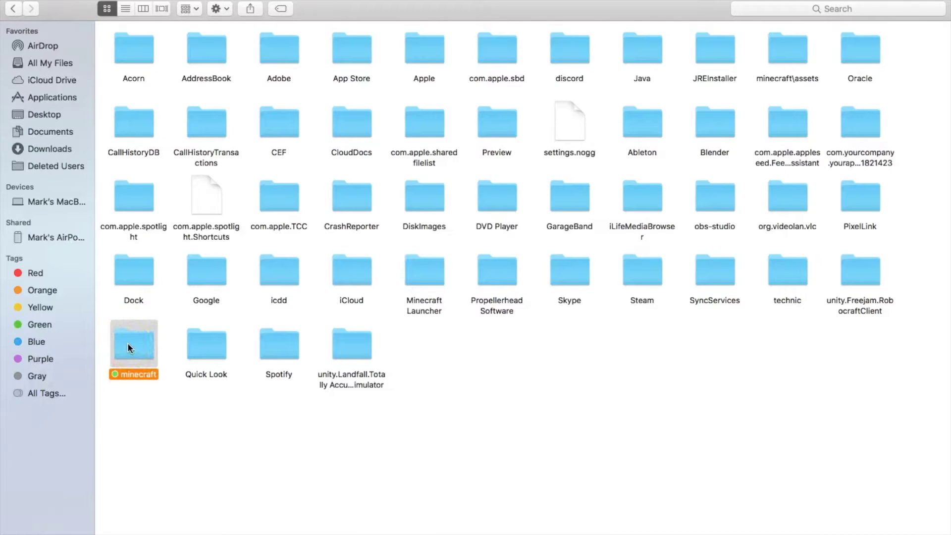
double_click(128, 343)
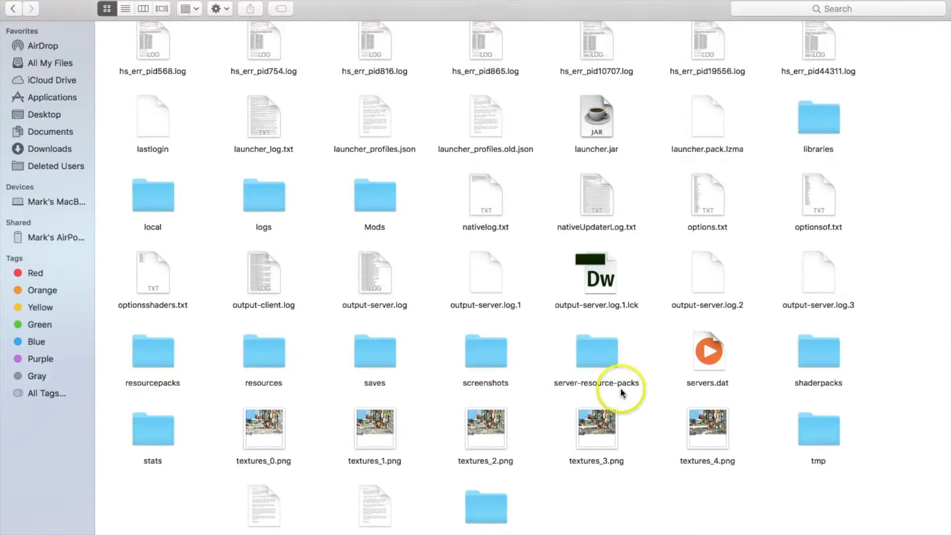
- Open the versions folder and drag the Forge installer jar from the desktop into it
scroll(622, 392, down, 1)
scroll(621, 393, up, 5)
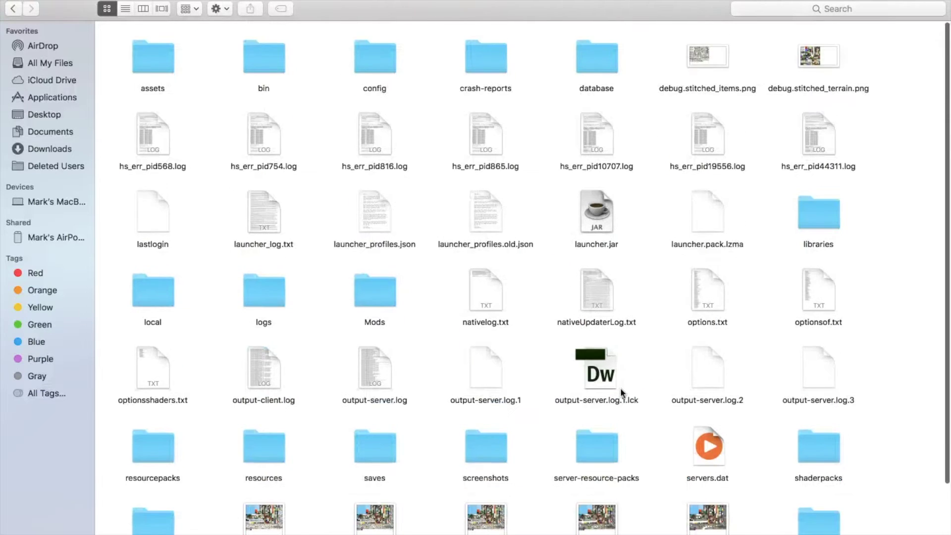
scroll(622, 393, down, 4)
scroll(531, 388, down, 5)
scroll(461, 504, up, 4)
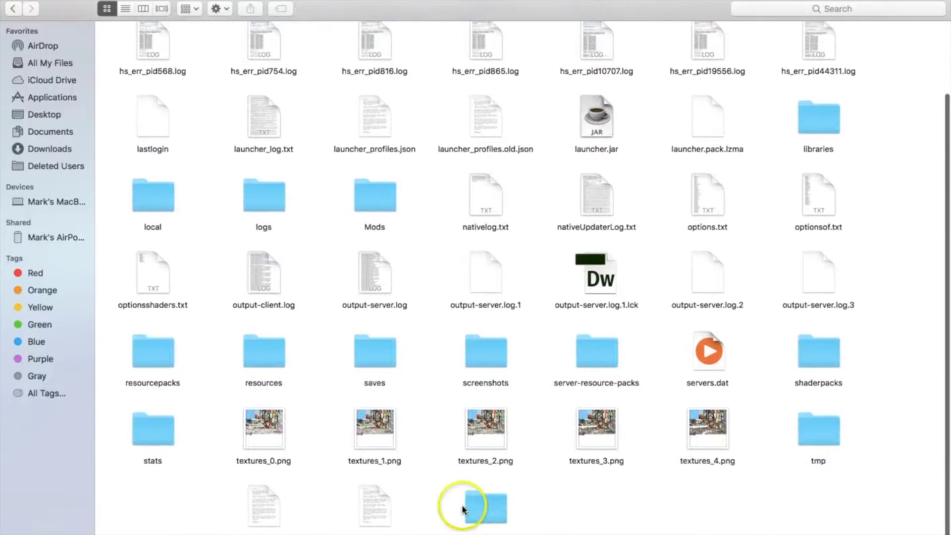
click(492, 506)
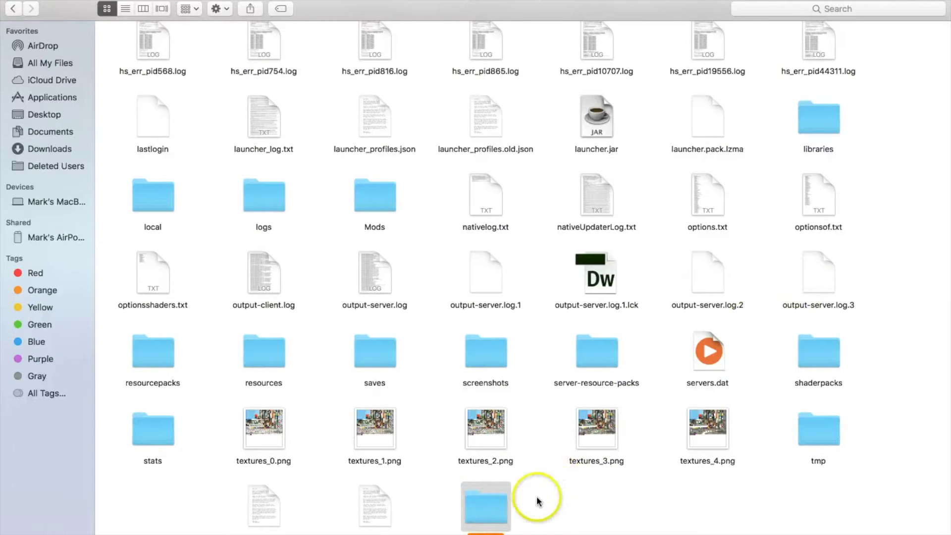
double_click(498, 506)
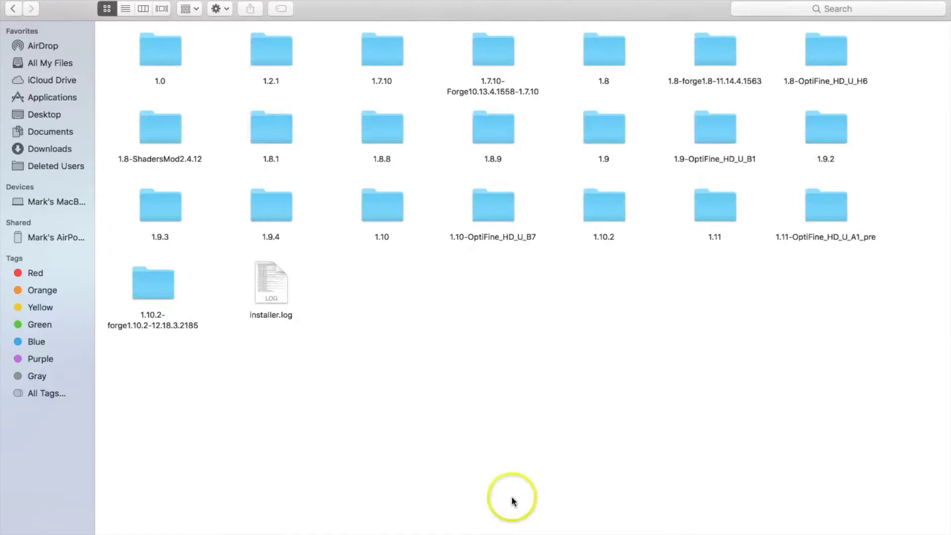
key(super+w)
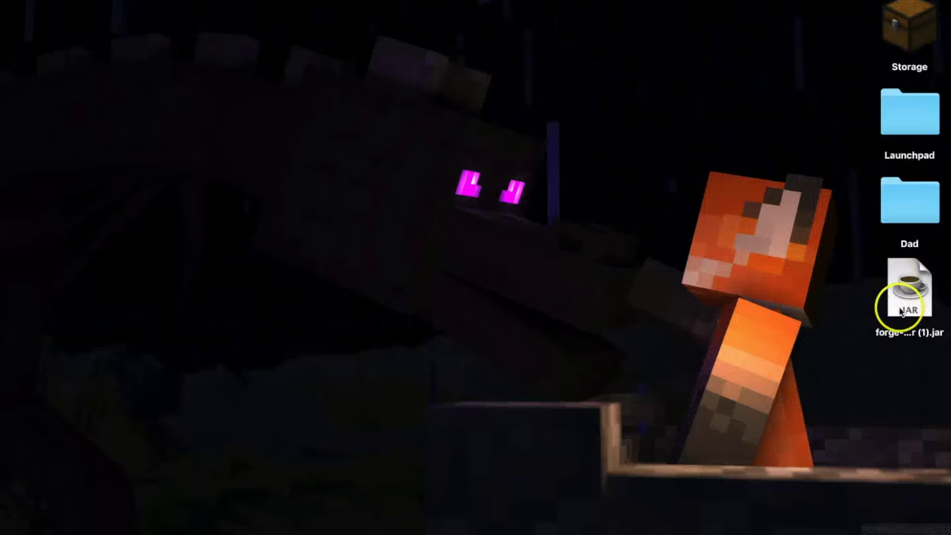
mouse_move(900, 311)
mouse_down()
mouse_move(7, 326)
mouse_move(15, 341)
mouse_move(362, 301)
mouse_move(377, 308)
mouse_up()
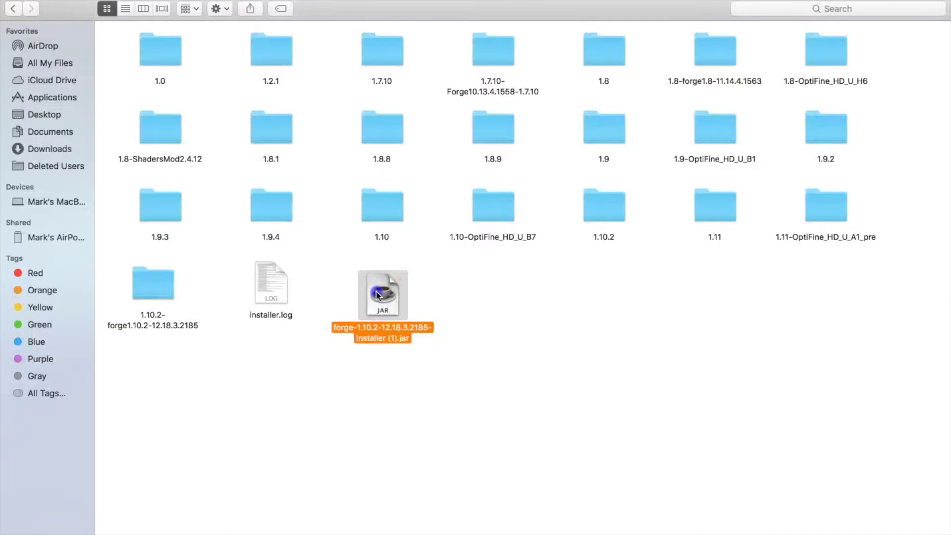
- Try launching the Forge installer jar, dismiss the unidentified-developer warning, and launch System Preferences
double_click(376, 295)
key(Return)
key(super+space)
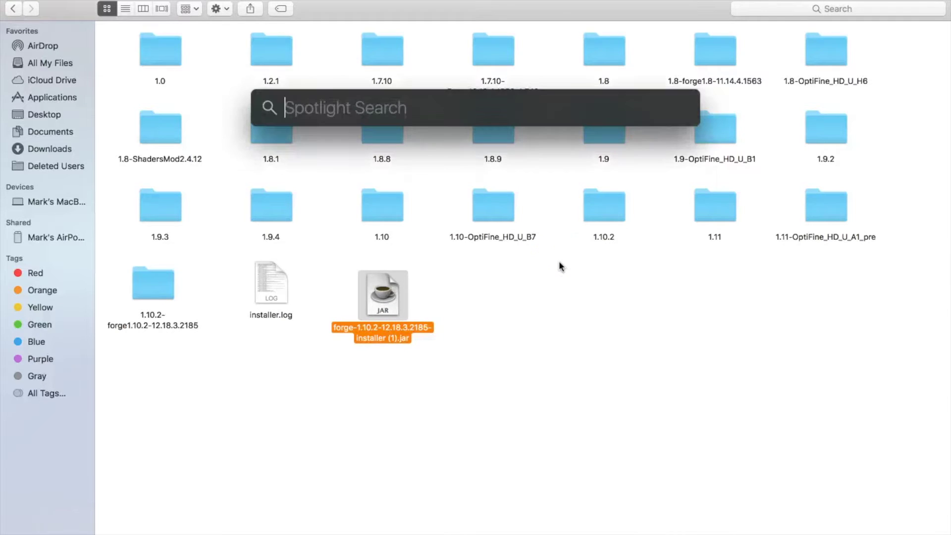
text(sys)
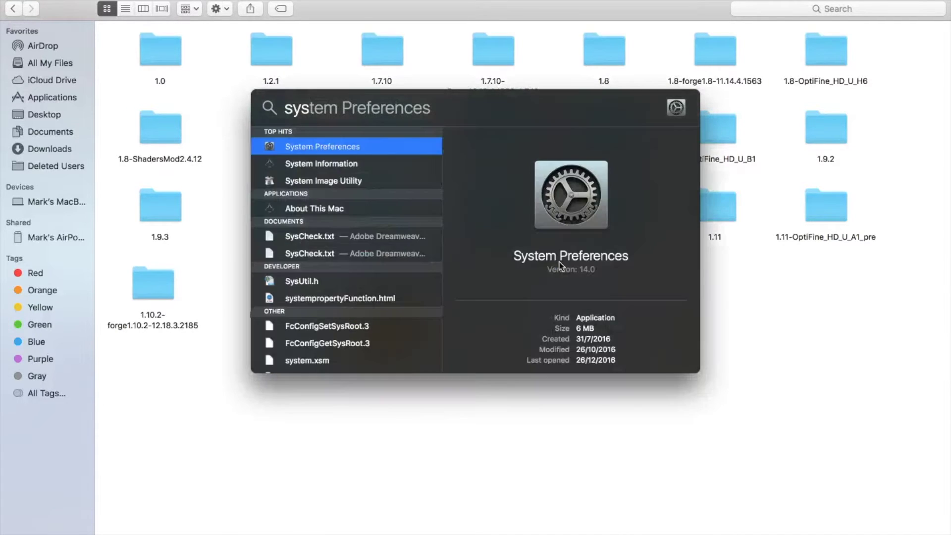
key(Return)
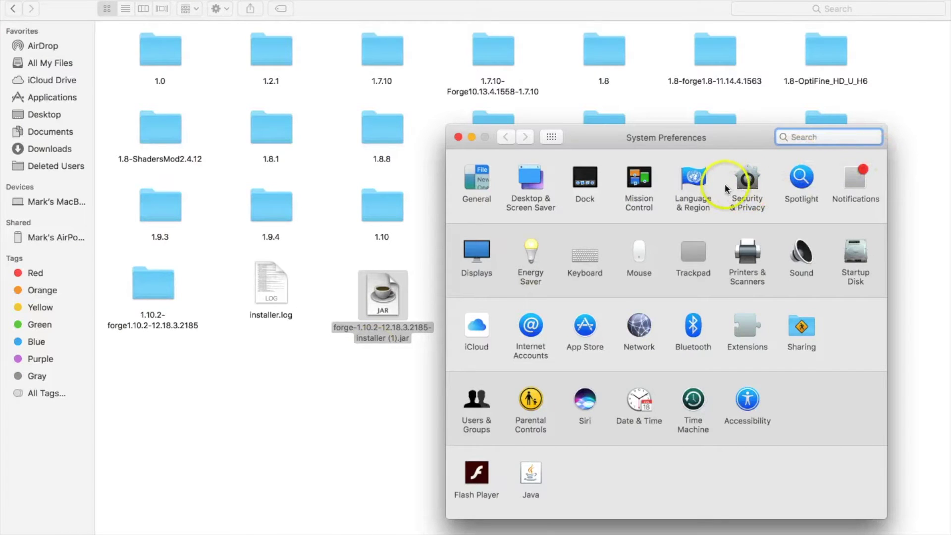
- Bring up the Security & Privacy pane in System Preferences
click(751, 182)
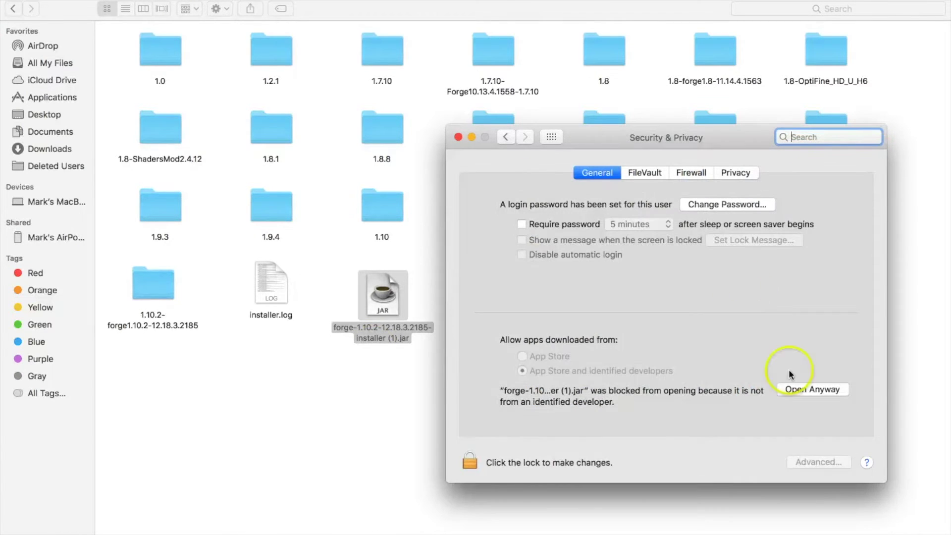
click(506, 136)
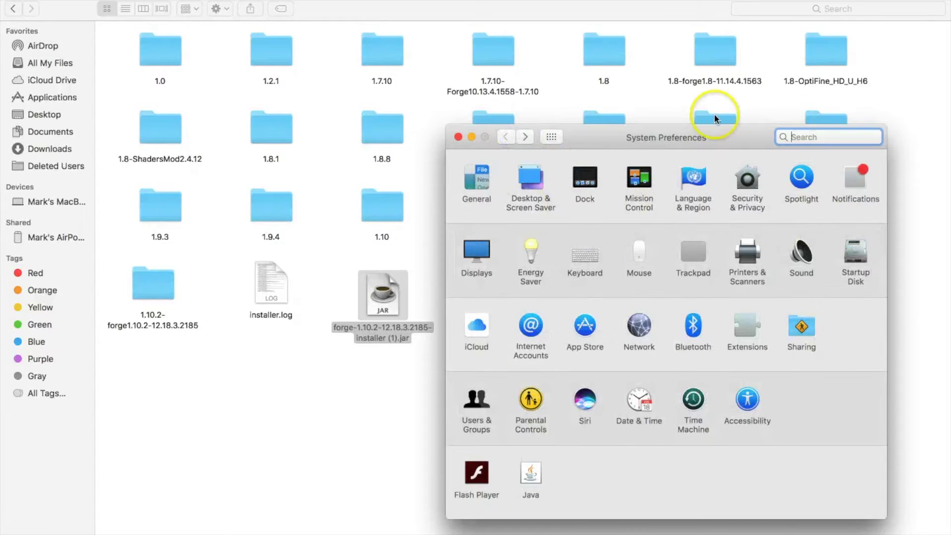
key(super+space)
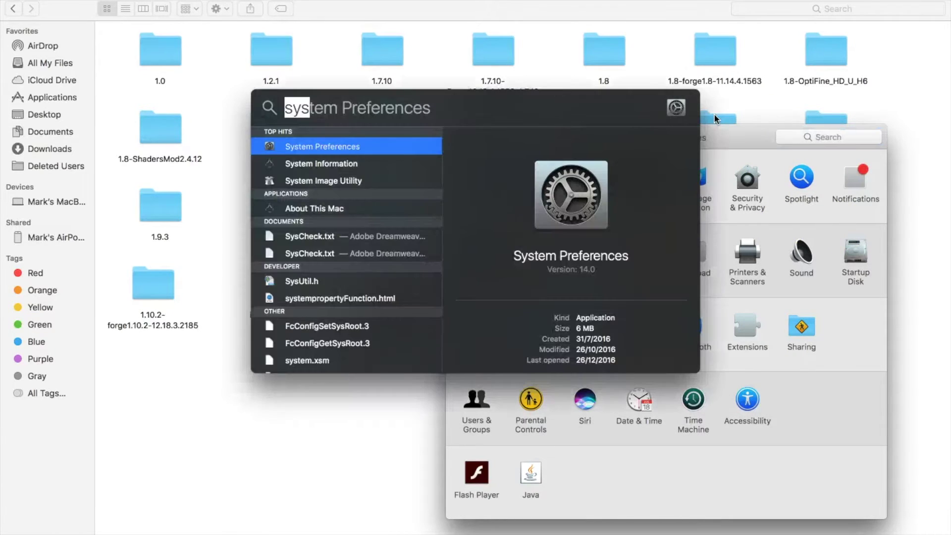
key(Right)
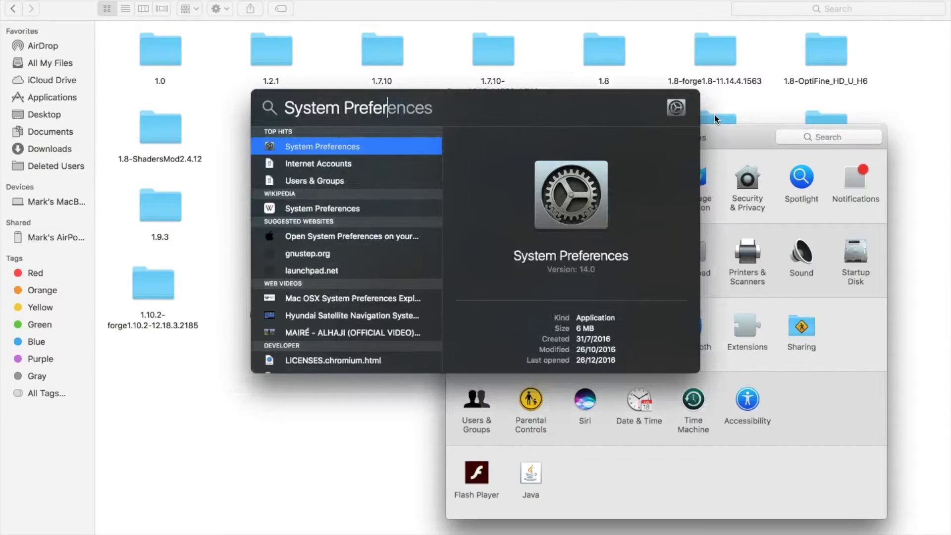
key(Return)
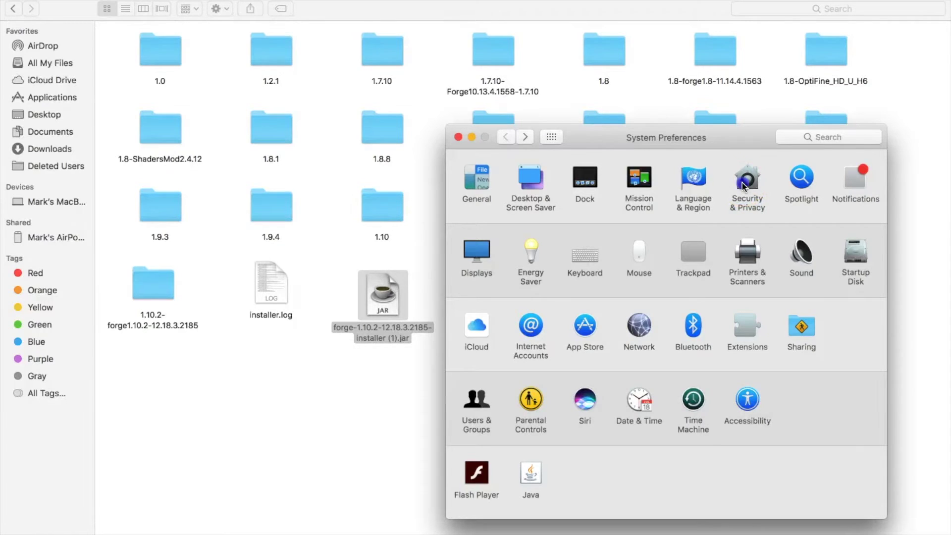
click(742, 185)
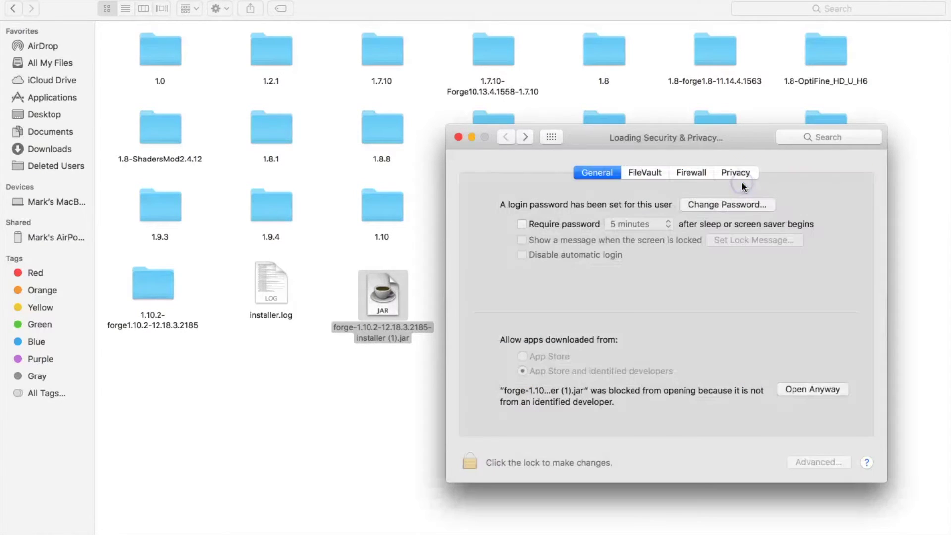
- Open the blocked Forge installer anyway, confirm it, and start the client install
click(798, 389)
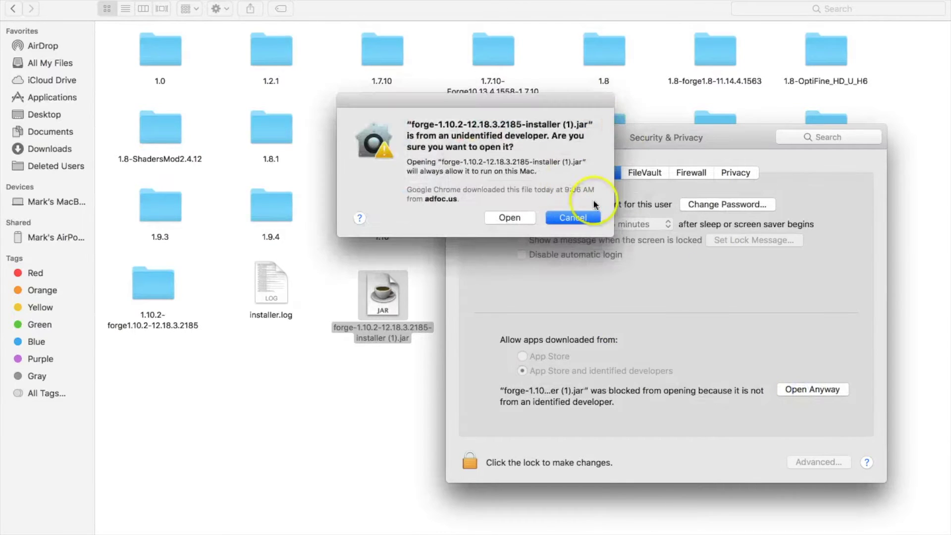
click(523, 218)
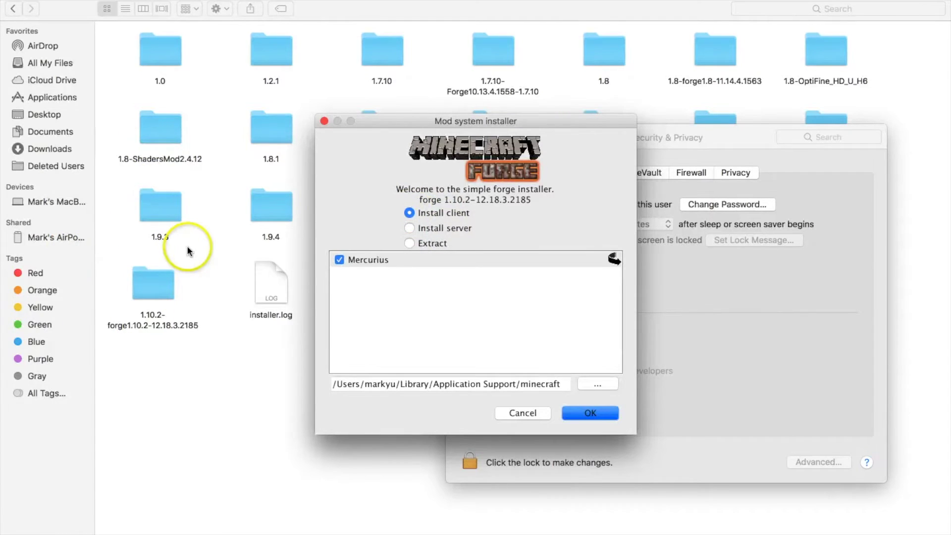
click(587, 413)
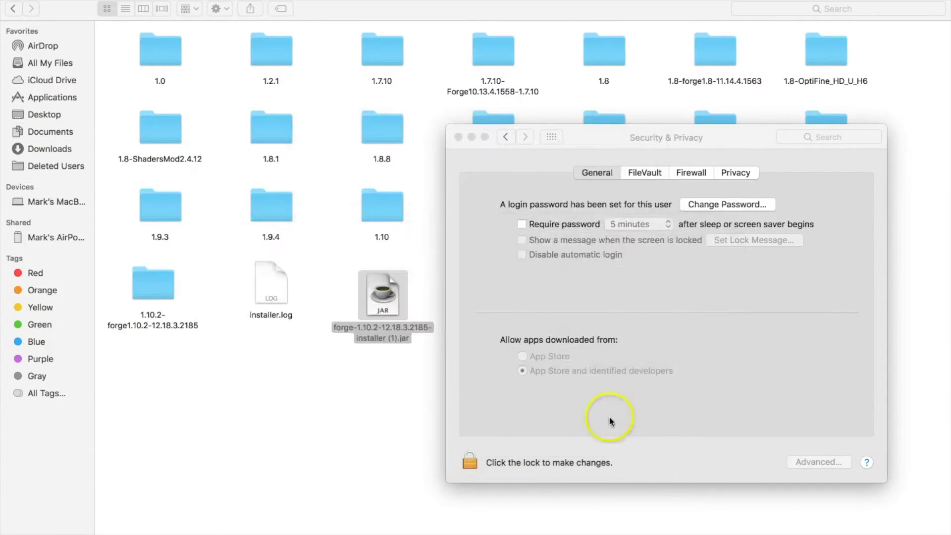
- Acknowledge the Forge installation-complete message and quit System Preferences
click(676, 310)
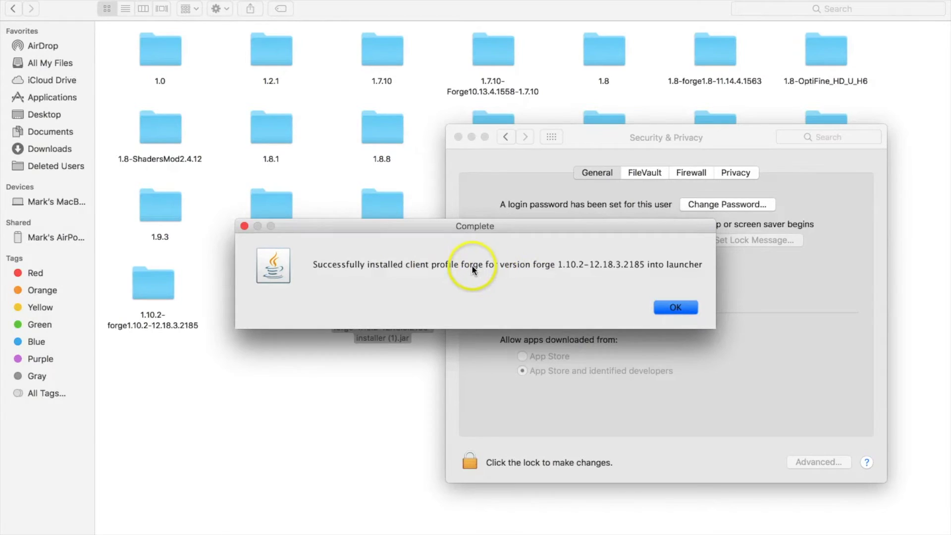
click(676, 308)
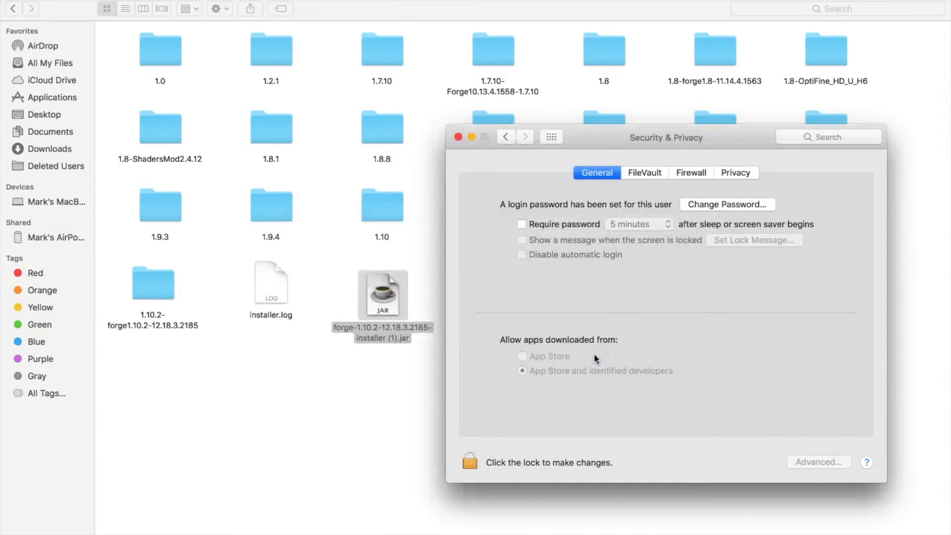
key(super+q)
- Delete the Forge installer jar from the versions folder
click(530, 384)
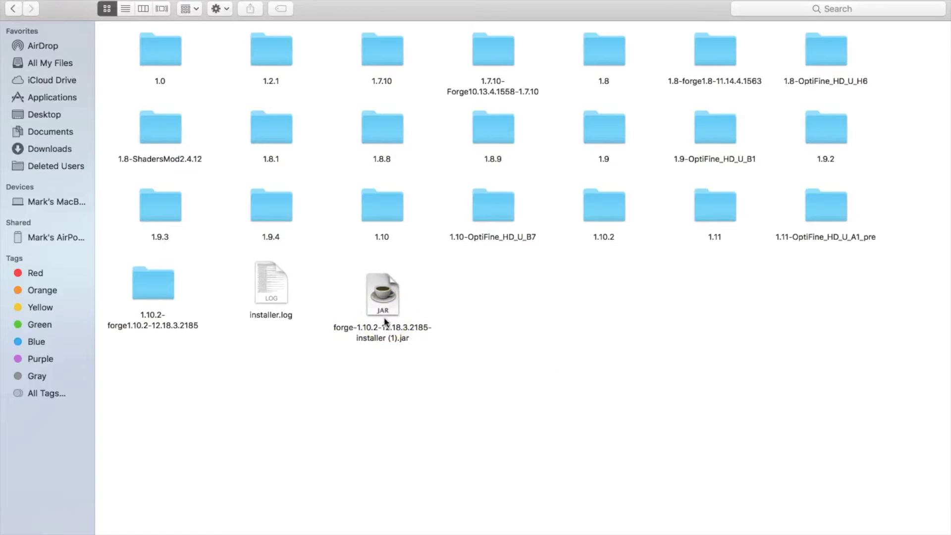
click(384, 304)
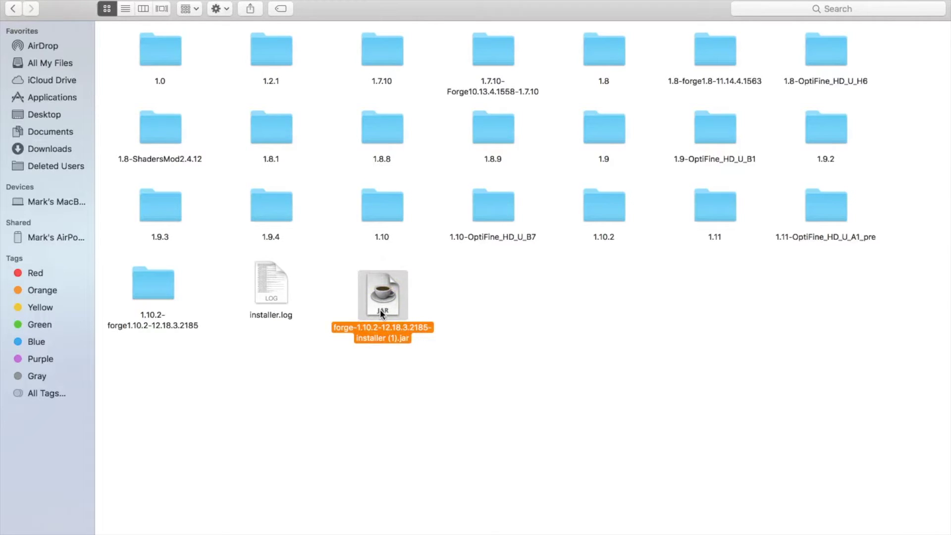
key(super+BackSpace)
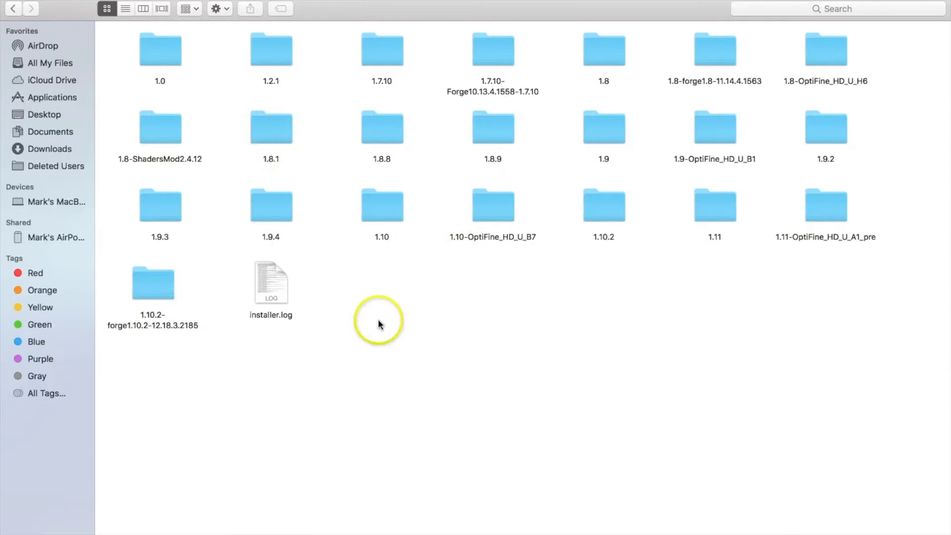
- Empty the Trash from the Dock and return to Google Chrome
right_click(755, 526)
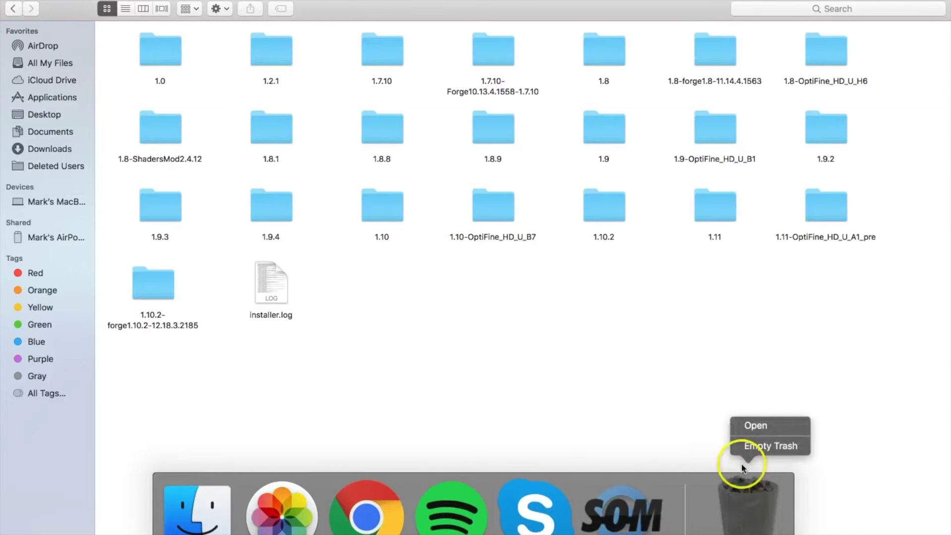
click(736, 445)
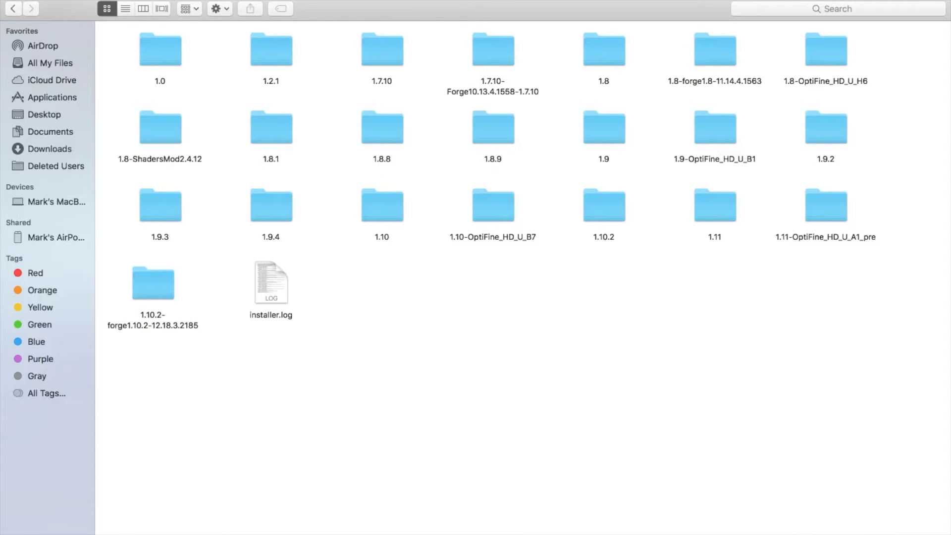
mouse_move(370, 515)
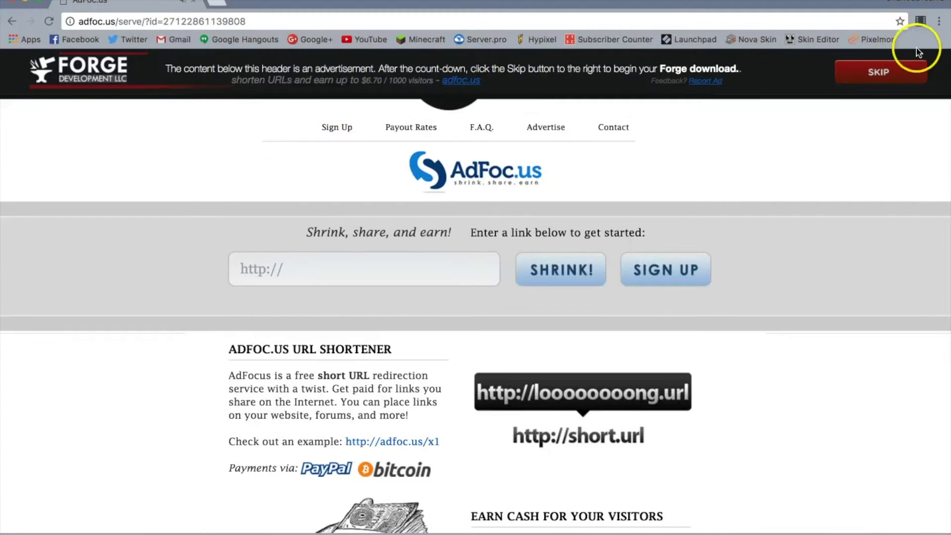
- Go to the Pixelmon site's Downloads page and pick Pixelmon 5.0.0 for Minecraft 1.10.2
click(878, 40)
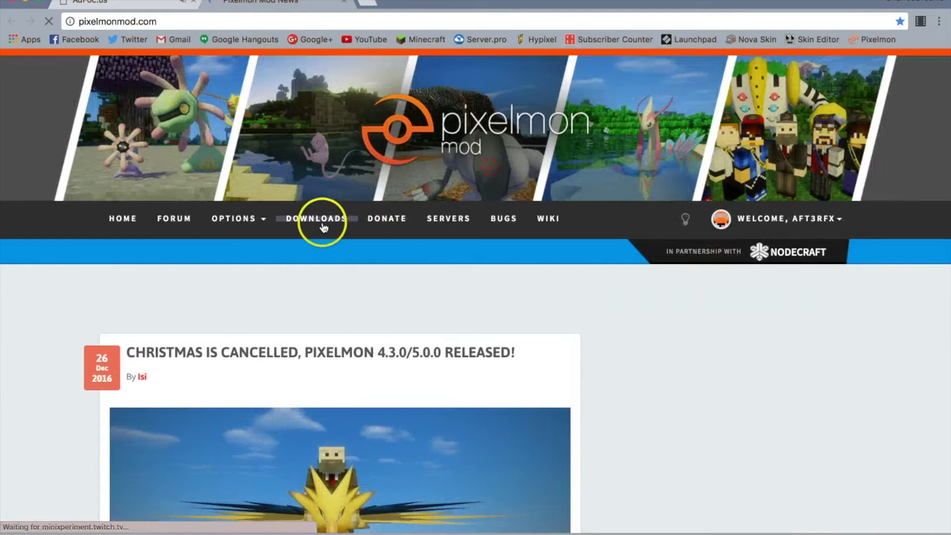
click(317, 219)
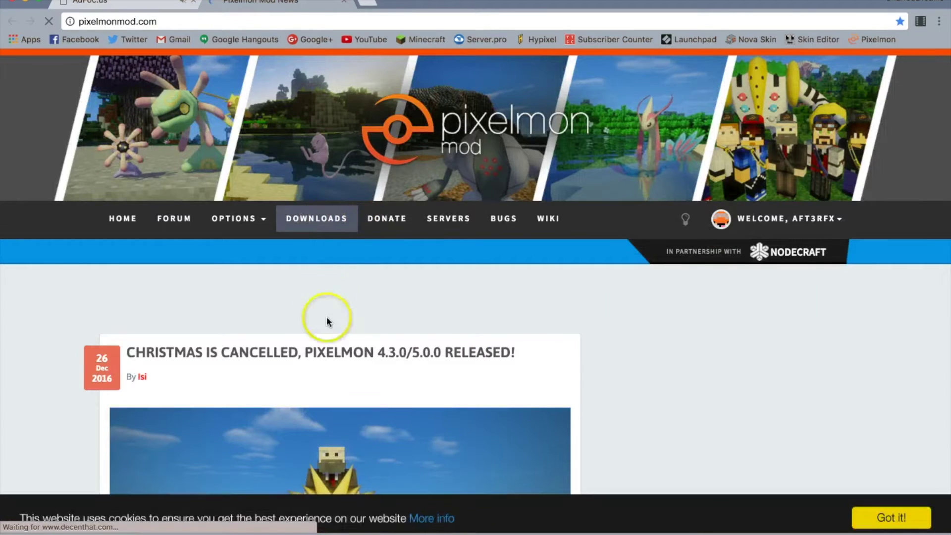
click(319, 218)
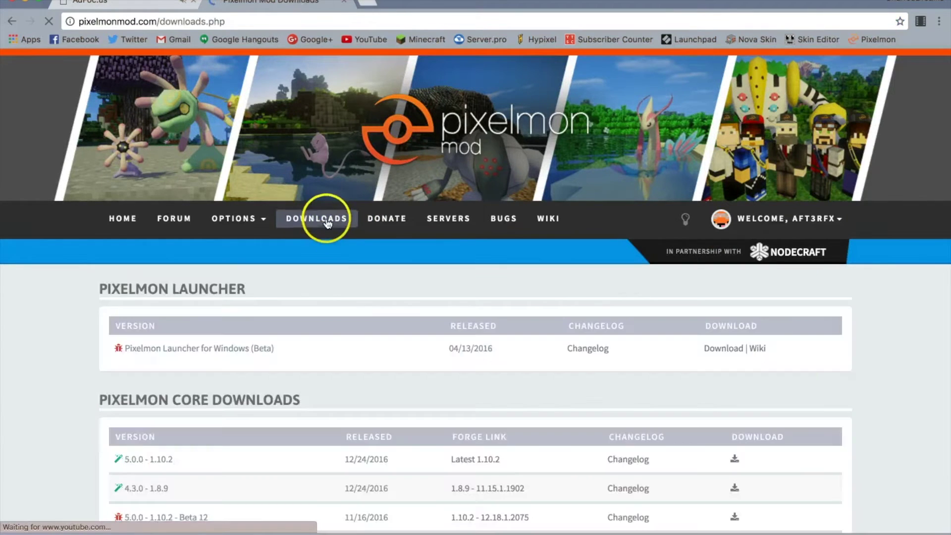
scroll(293, 376, down, 3)
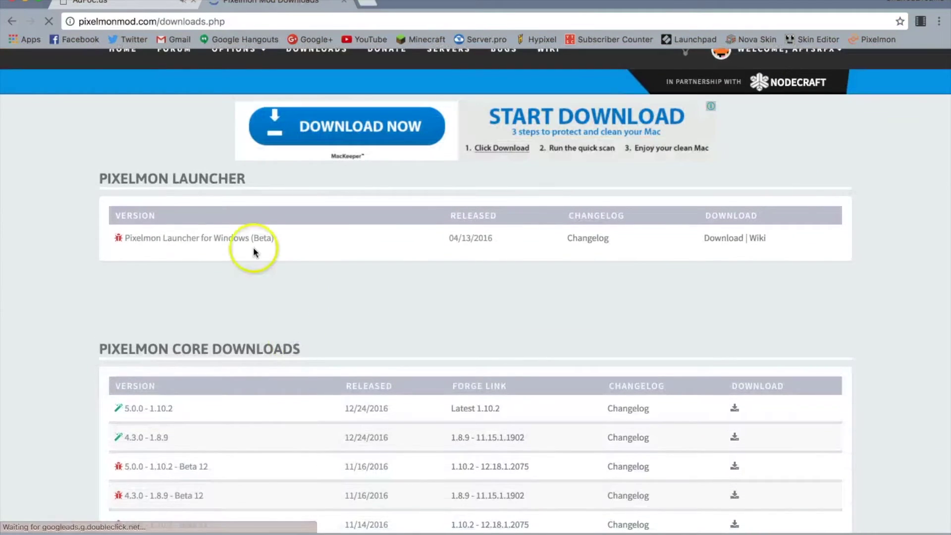
scroll(186, 351, down, 1)
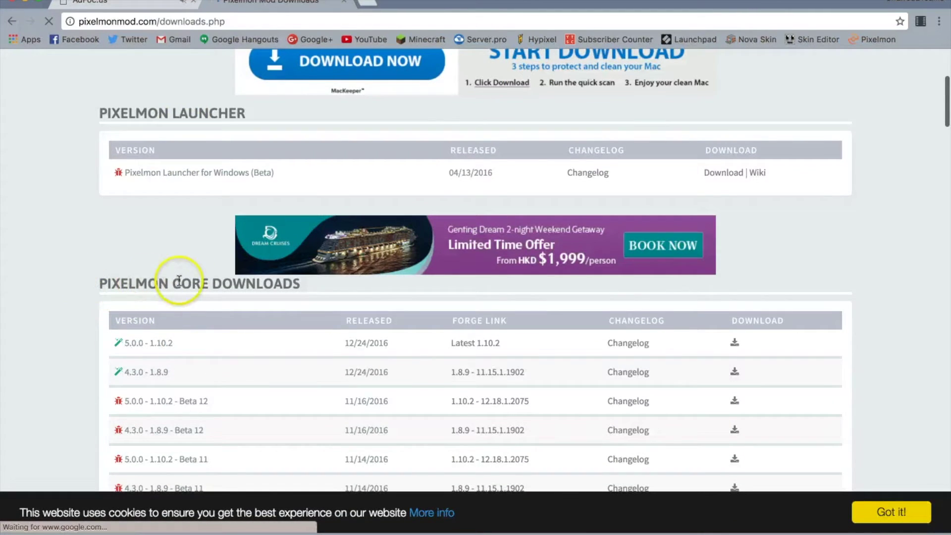
scroll(258, 366, down, 1)
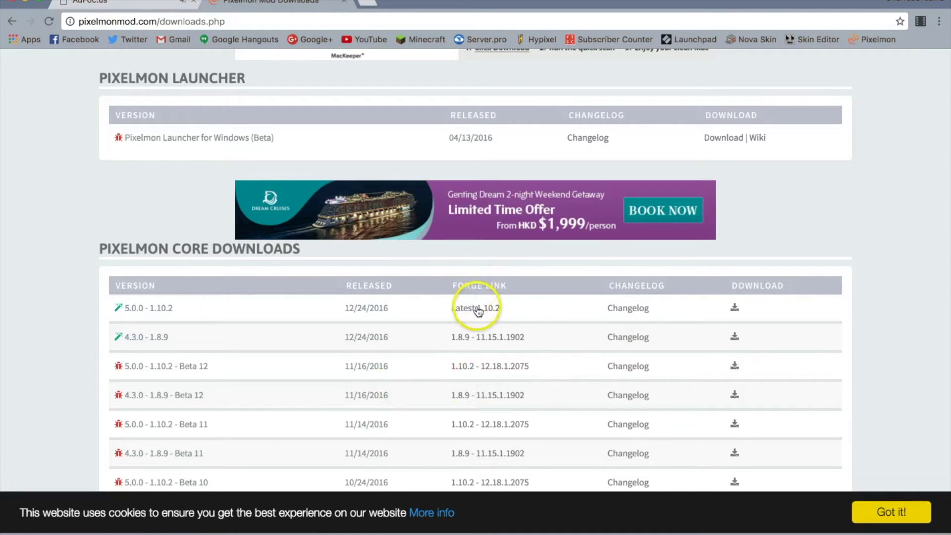
click(735, 307)
- Drag the downloaded Pixelmon 5.0.0 file to the other desktop and switch to Finder there
scroll(411, 475, down, 5)
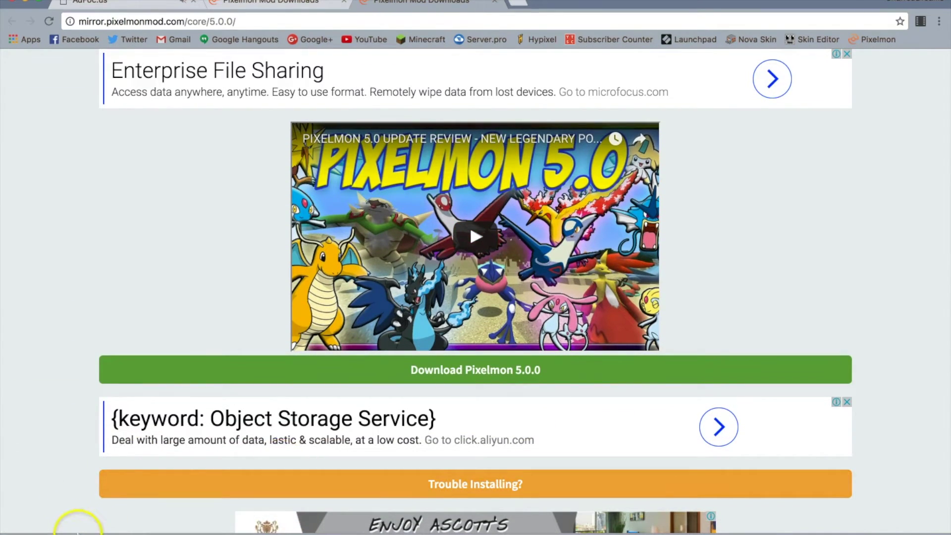
scroll(259, 297, up, 2)
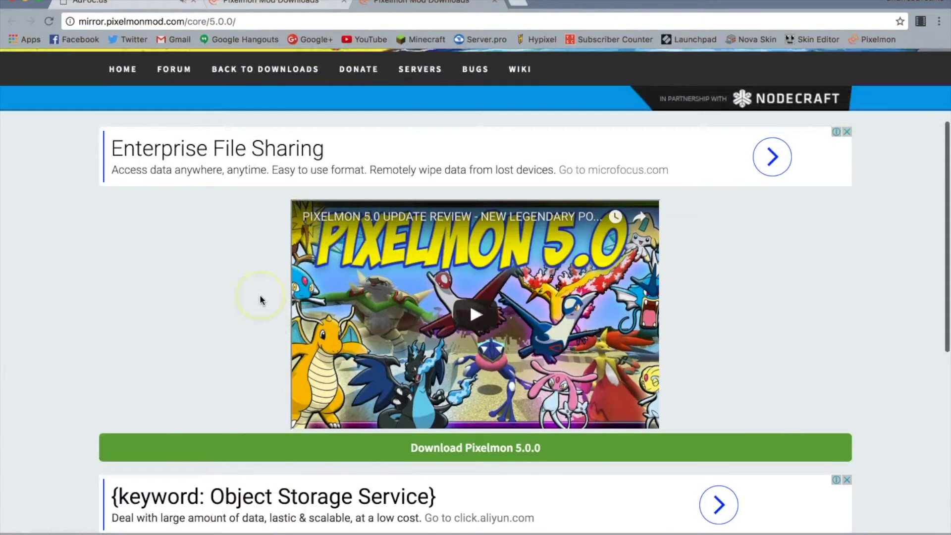
scroll(260, 295, down, 3)
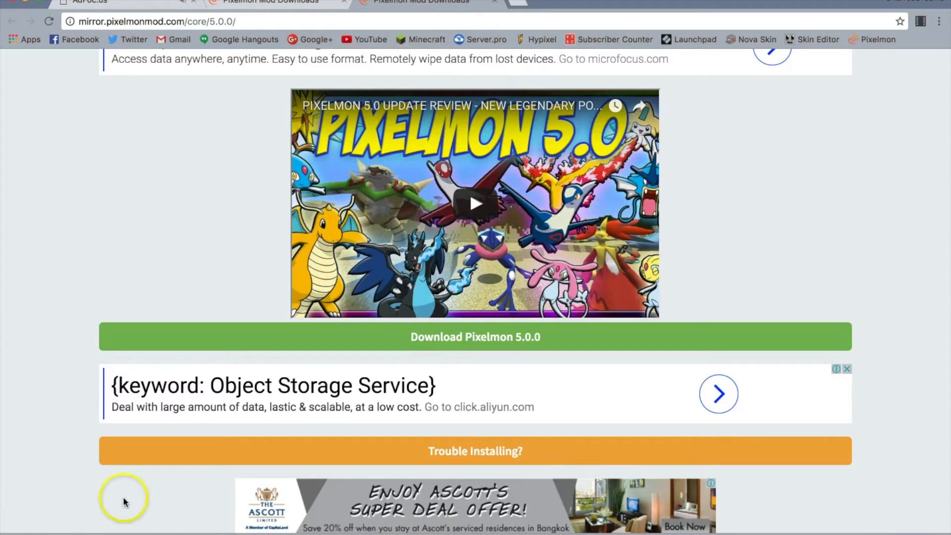
mouse_move(263, 489)
mouse_down()
mouse_move(290, 491)
mouse_move(648, 391)
mouse_move(841, 361)
mouse_move(941, 365)
mouse_move(936, 373)
mouse_move(909, 290)
mouse_up()
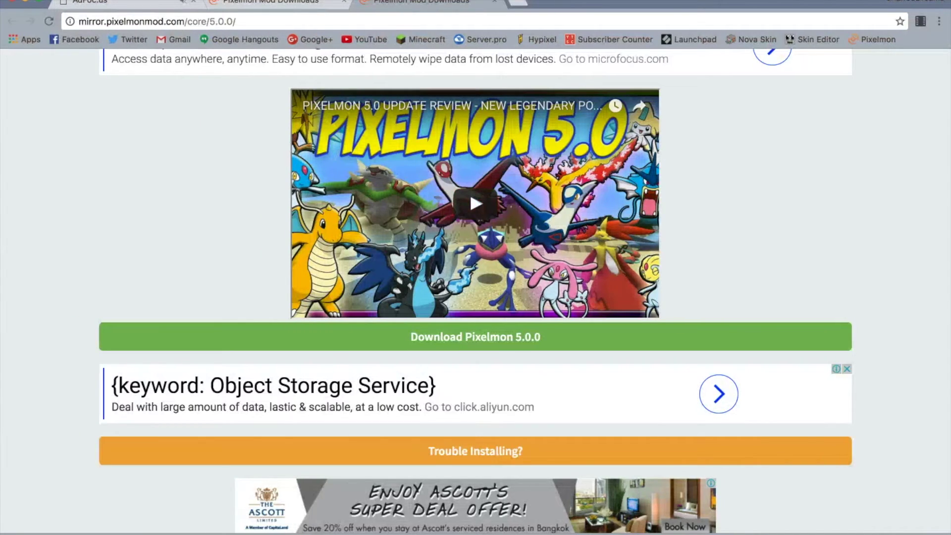
key(ctrl+Right)
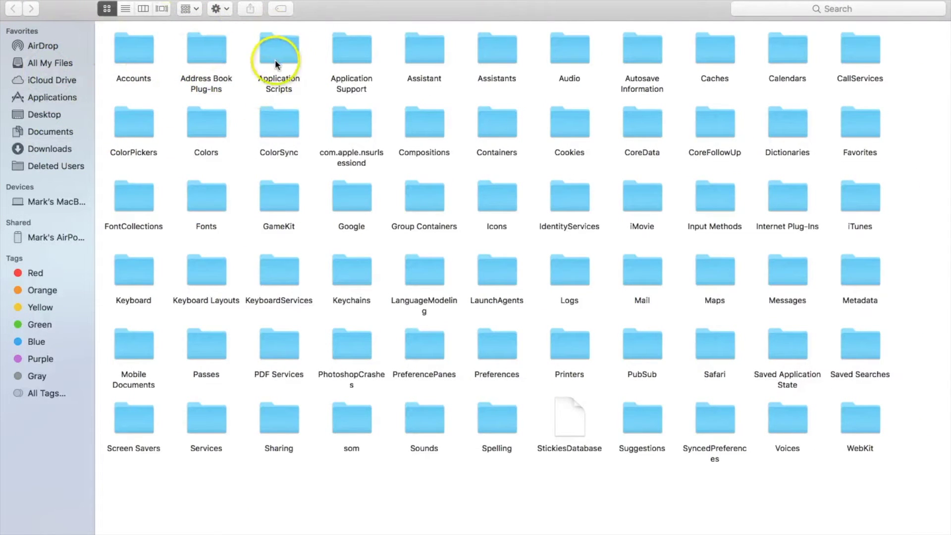
- Open Application Support, then the minecraft folder inside it, in Finder
double_click(355, 58)
click(117, 334)
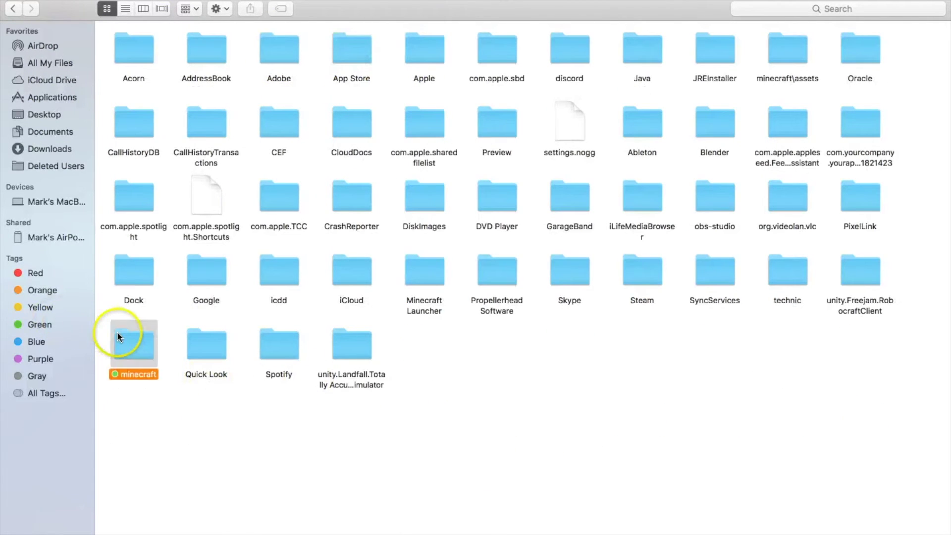
double_click(117, 332)
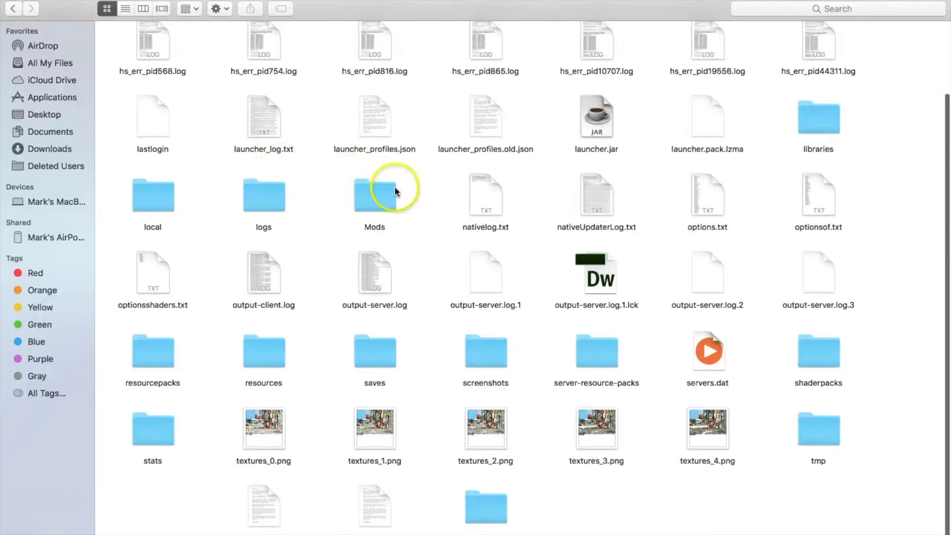
- Open the Mods folder inside the minecraft folder
double_click(380, 188)
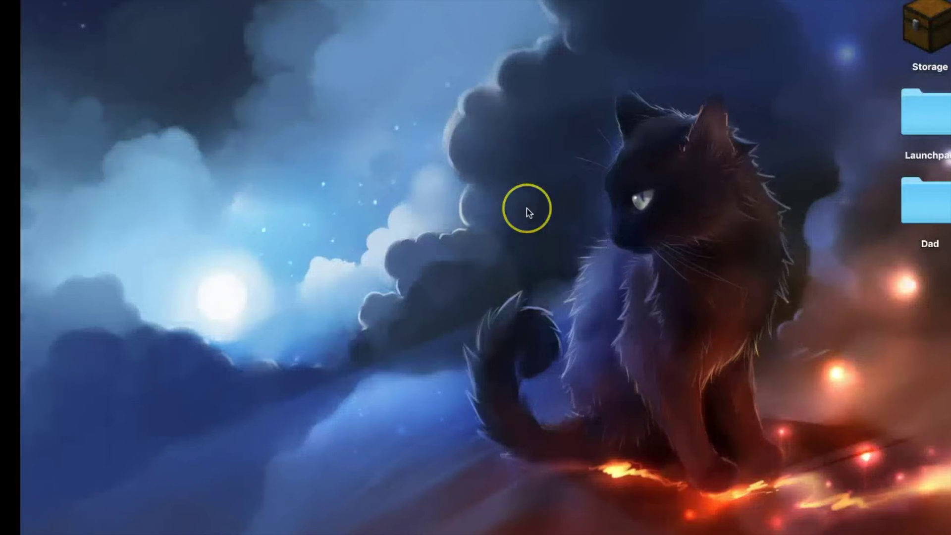
- Search Spotlight for Minecraft and launch the Minecraft Launcher
key(super+space)
text(m)
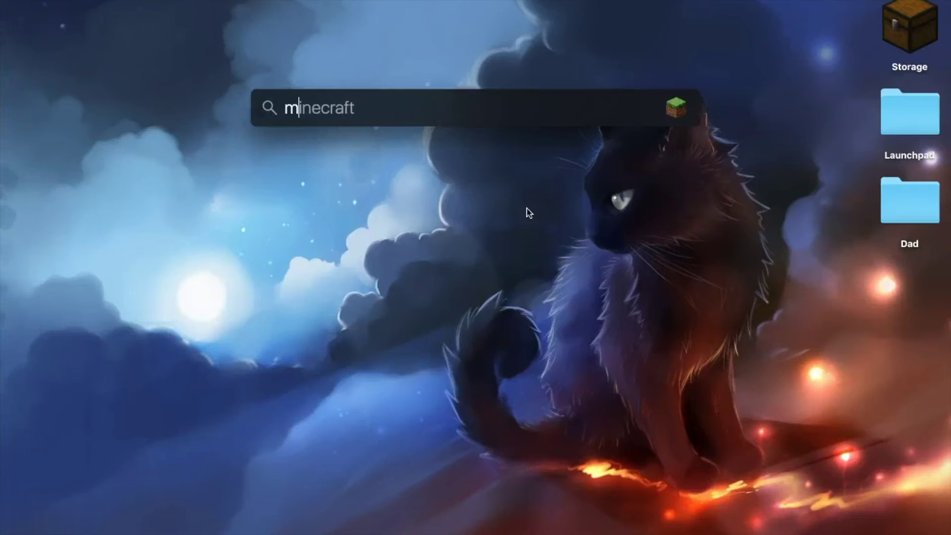
key(Return)
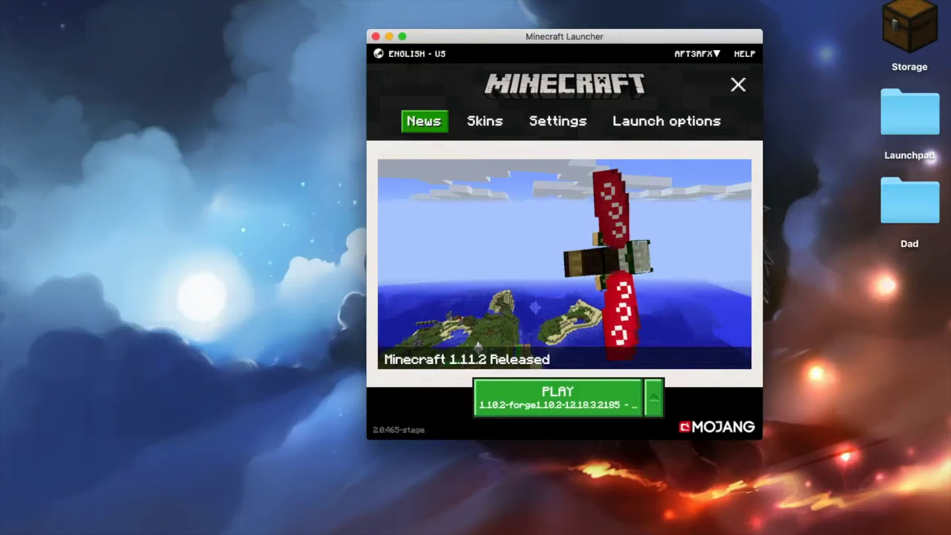
- Select the 1.10.2 forge profile in the launcher and start the game
click(653, 396)
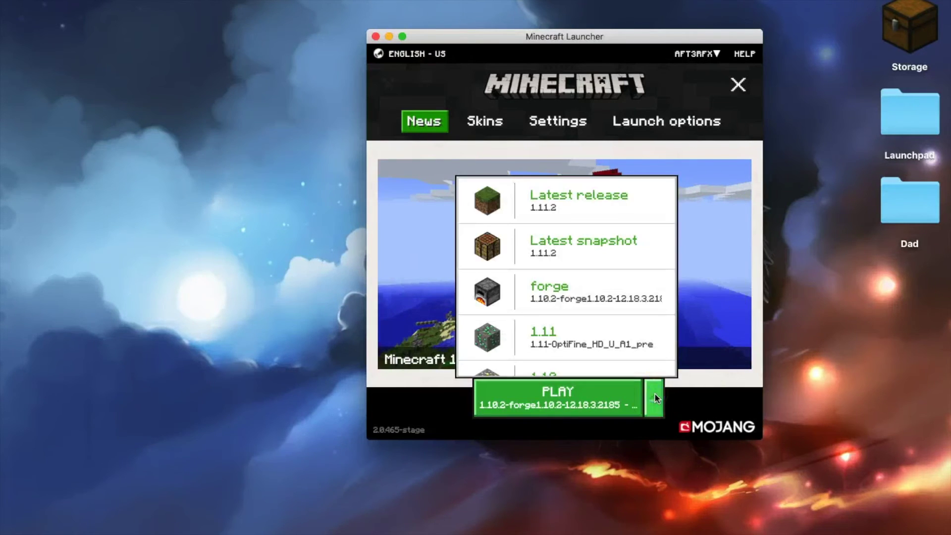
scroll(623, 329, down, 1)
scroll(625, 324, down, 1)
scroll(615, 297, up, 3)
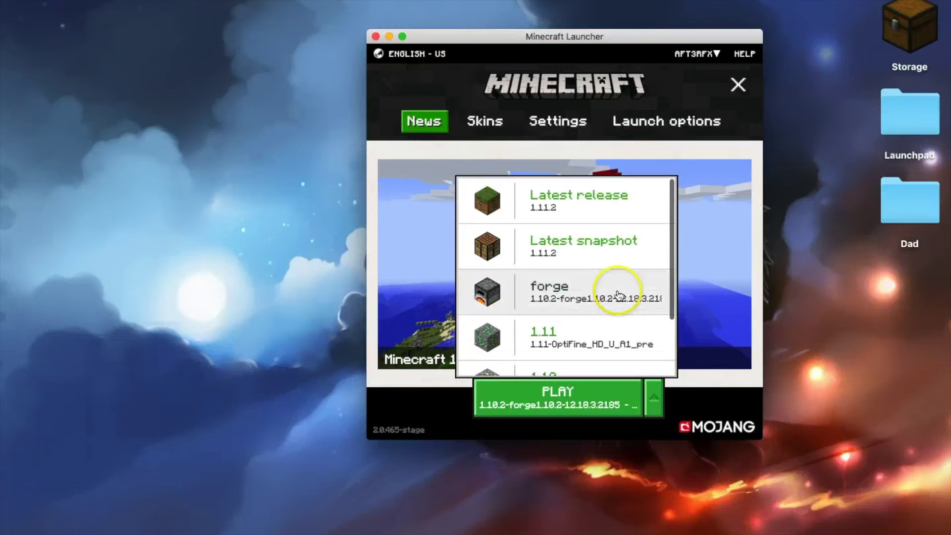
click(619, 305)
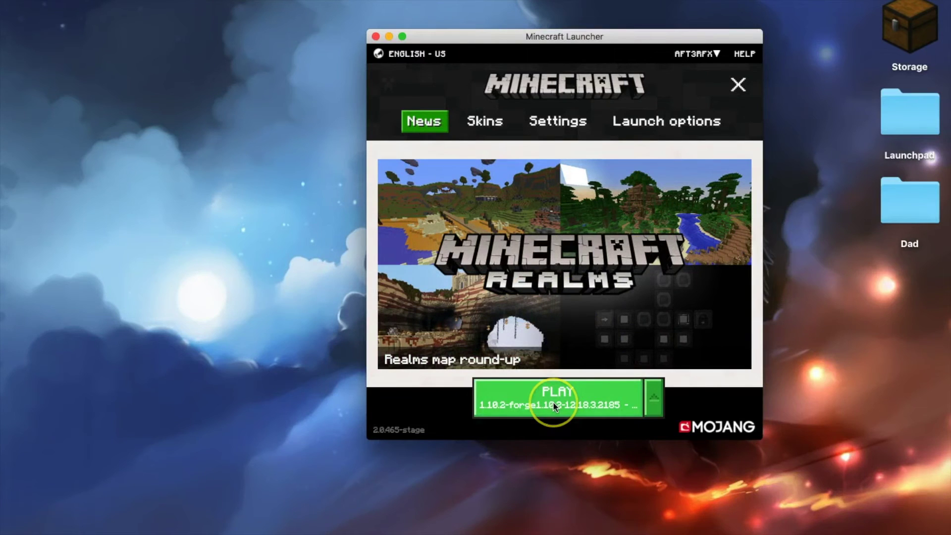
click(553, 405)
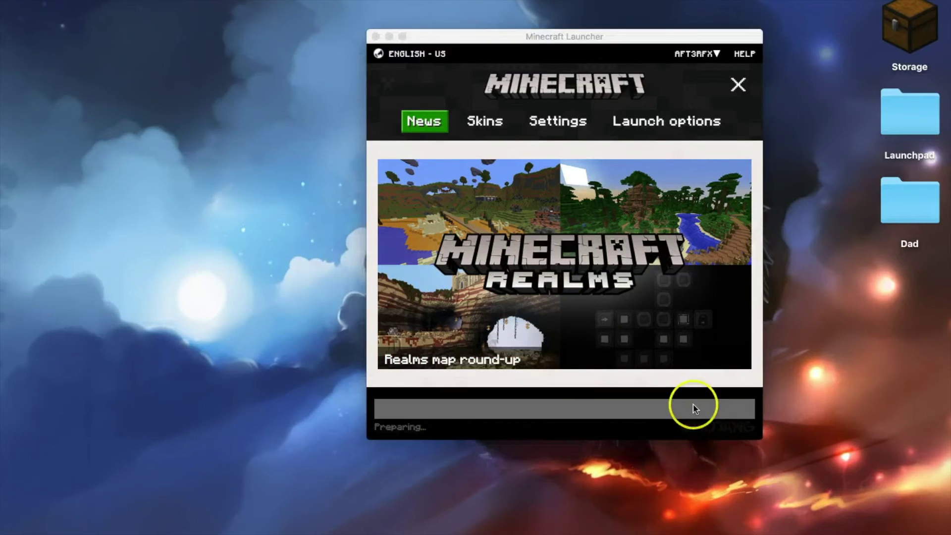
click(694, 408)
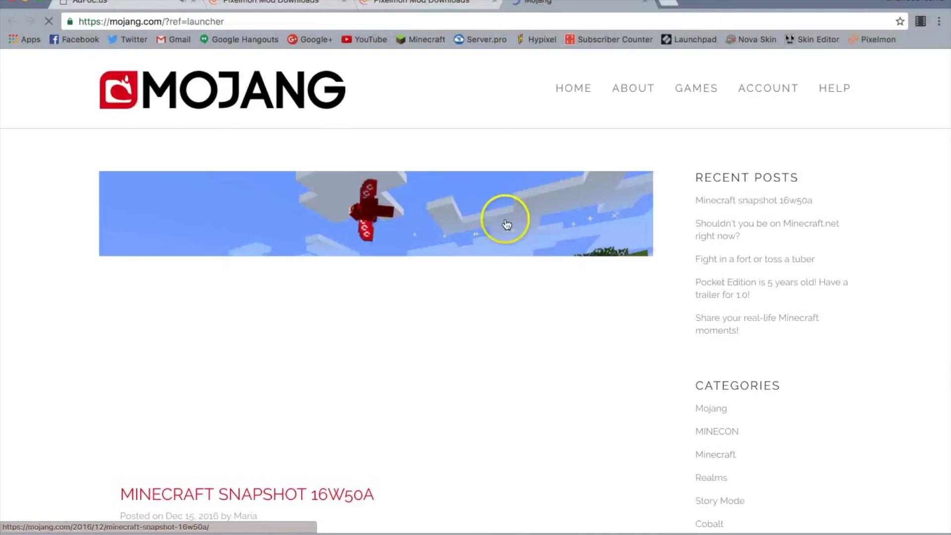
- Close Chrome's Mojang news tab to return to the Pixelmon 5.0.0 download page
key(ctrl+Right)
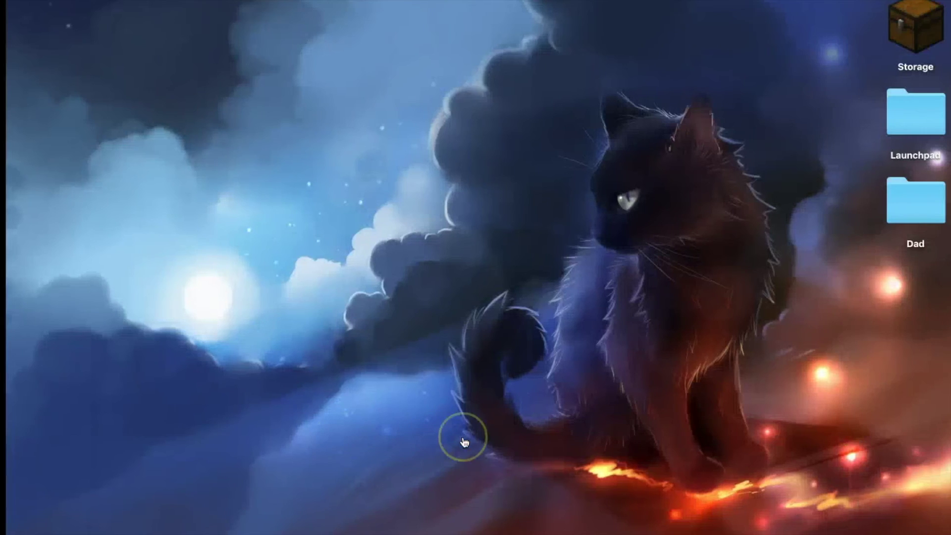
key(ctrl+Left)
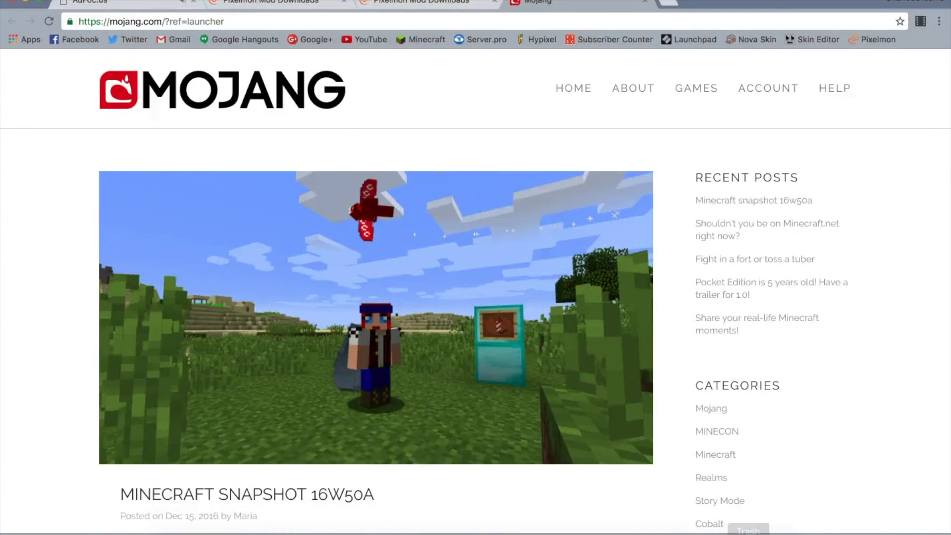
key(super+w)
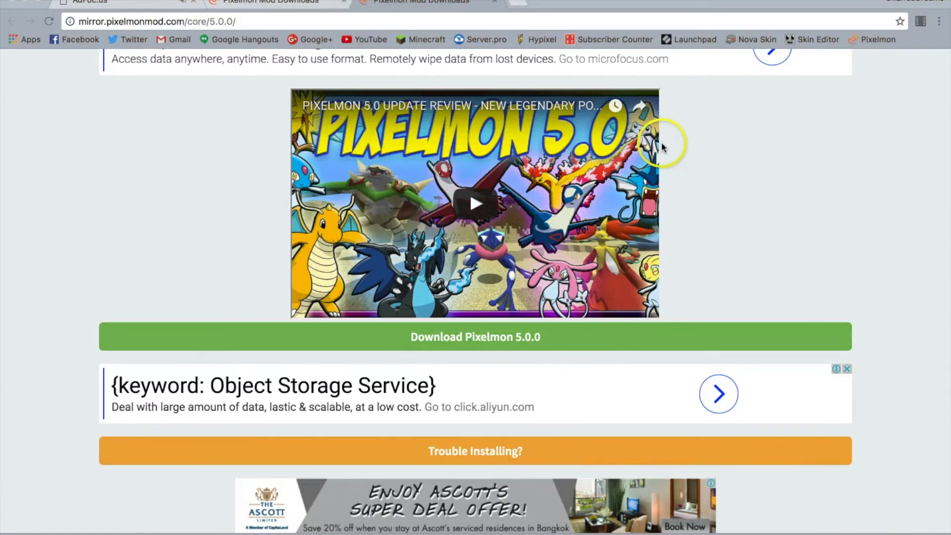
- Bring the running Minecraft 1.10.2 Forge game window to the front
click(55, 1)
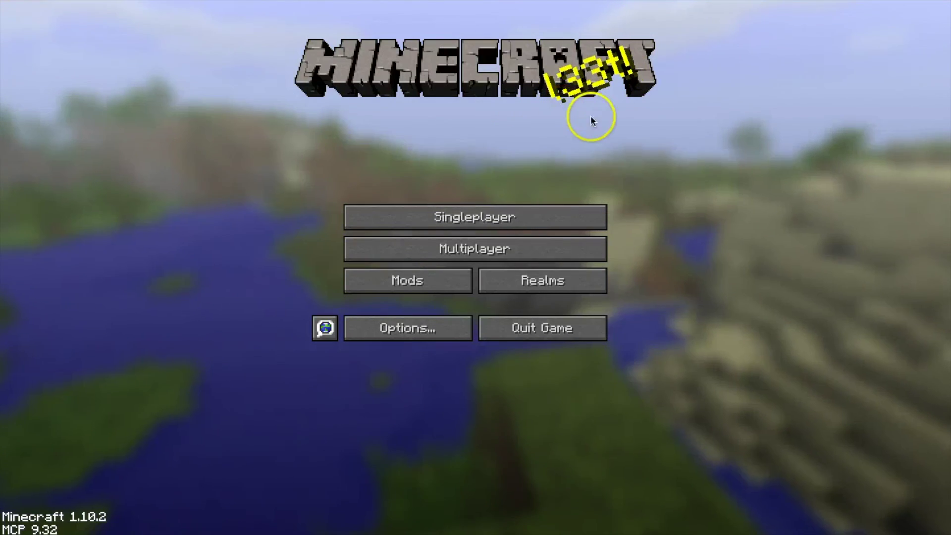
click(408, 289)
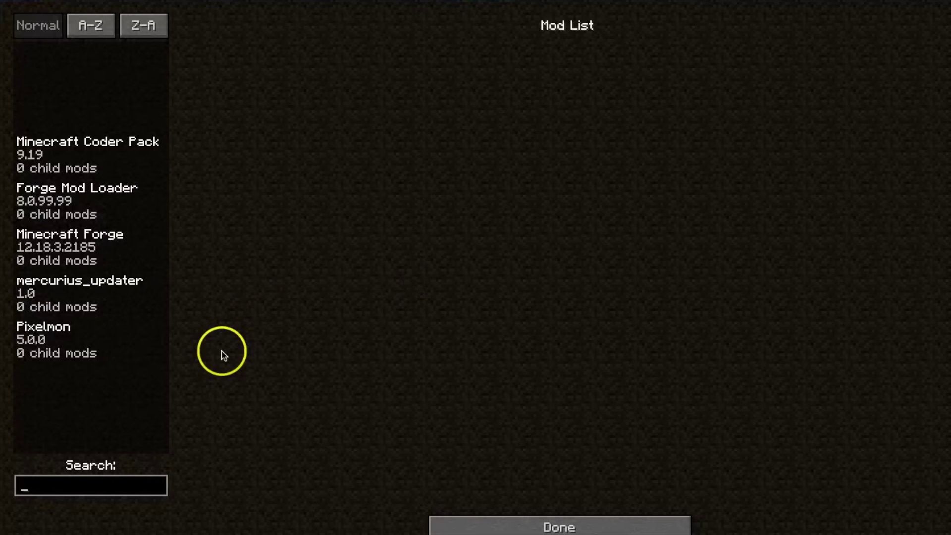
click(91, 157)
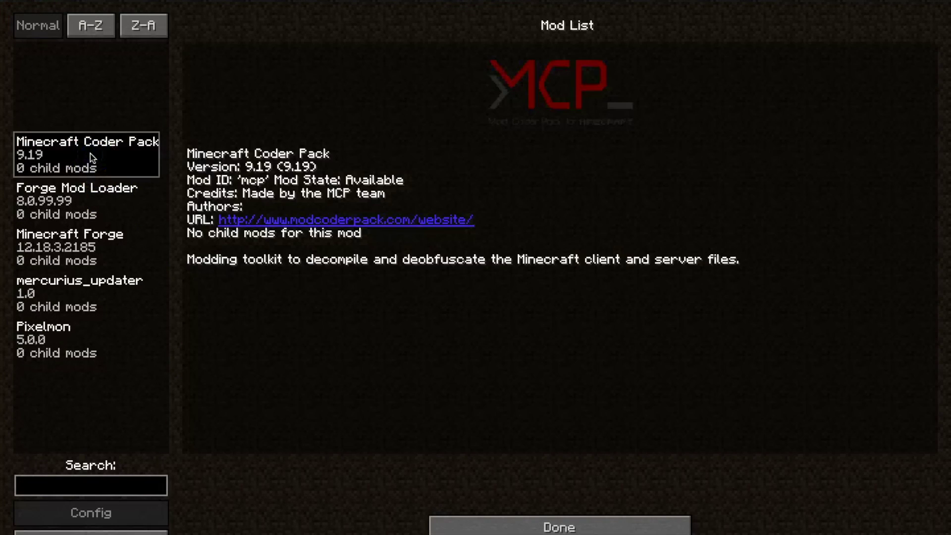
click(114, 253)
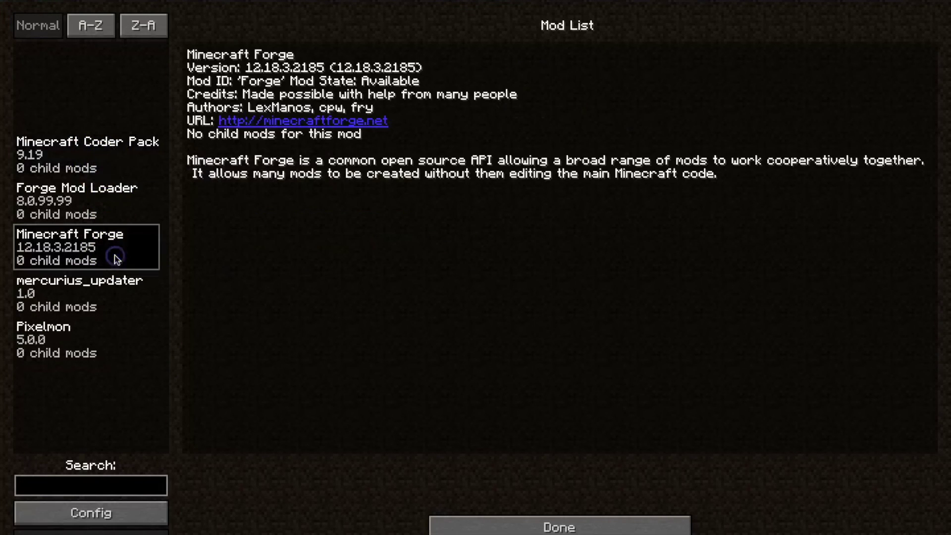
click(106, 149)
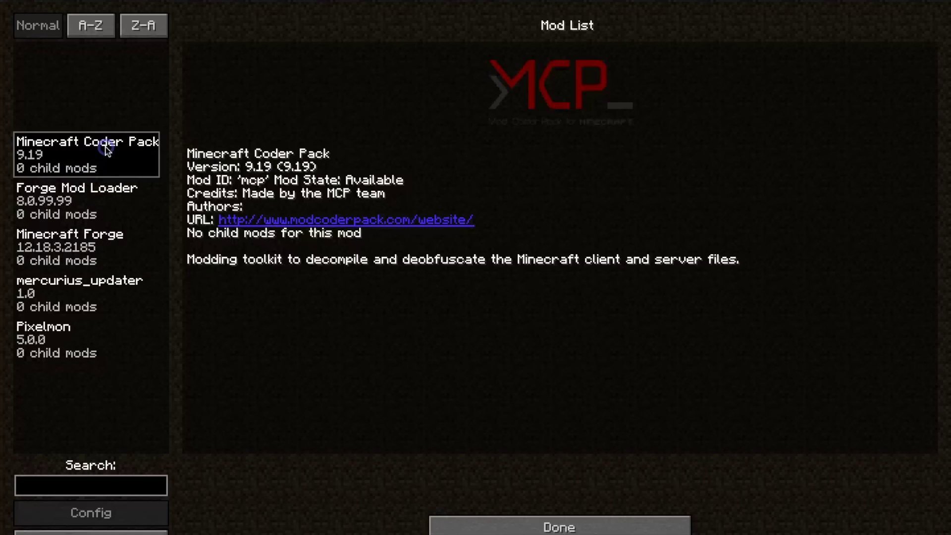
click(113, 178)
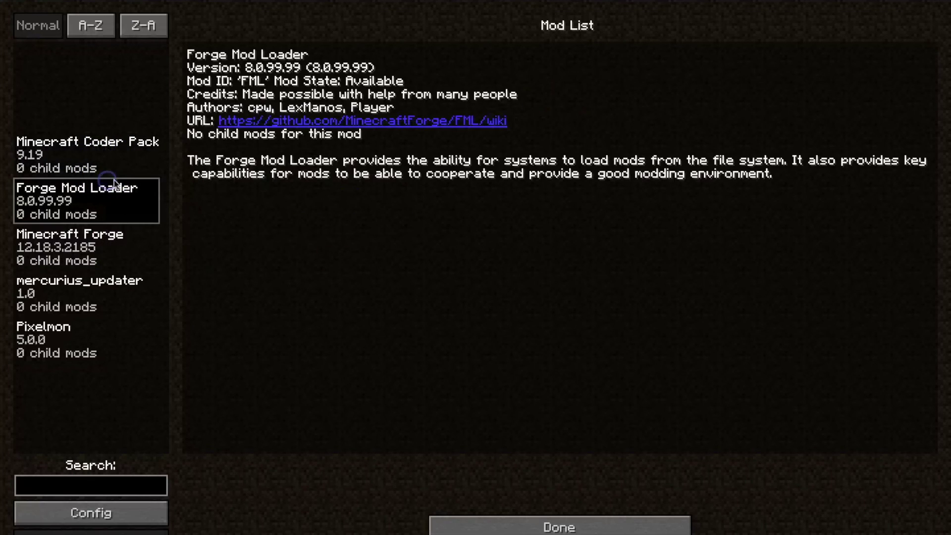
click(94, 289)
click(100, 321)
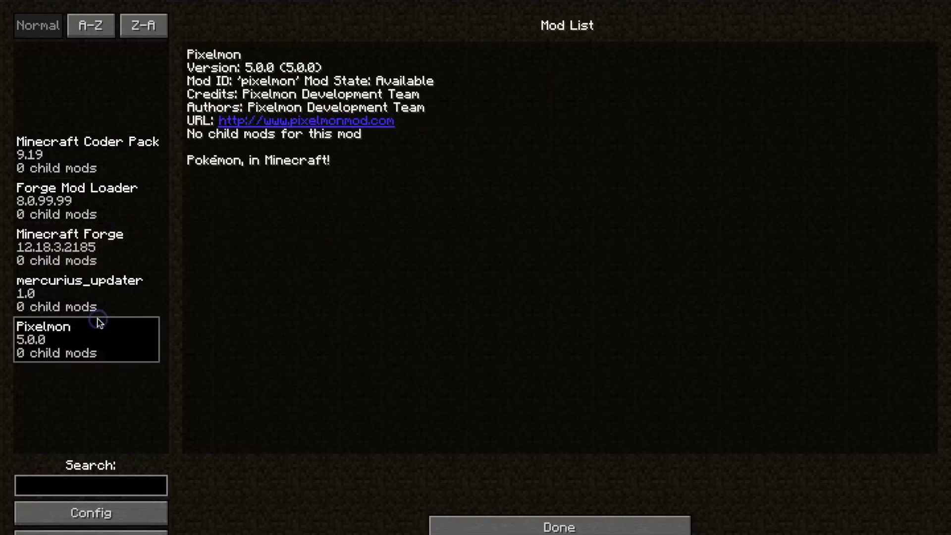
click(101, 290)
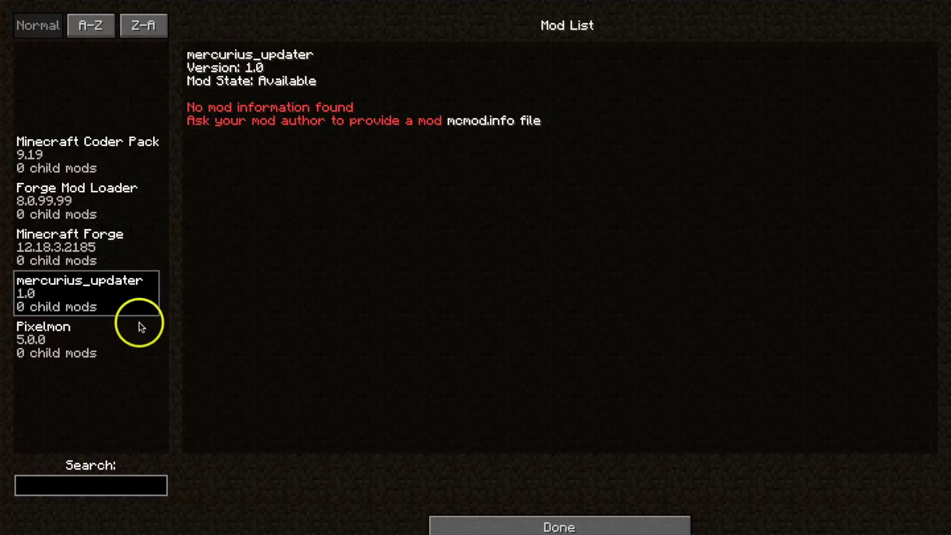
click(107, 329)
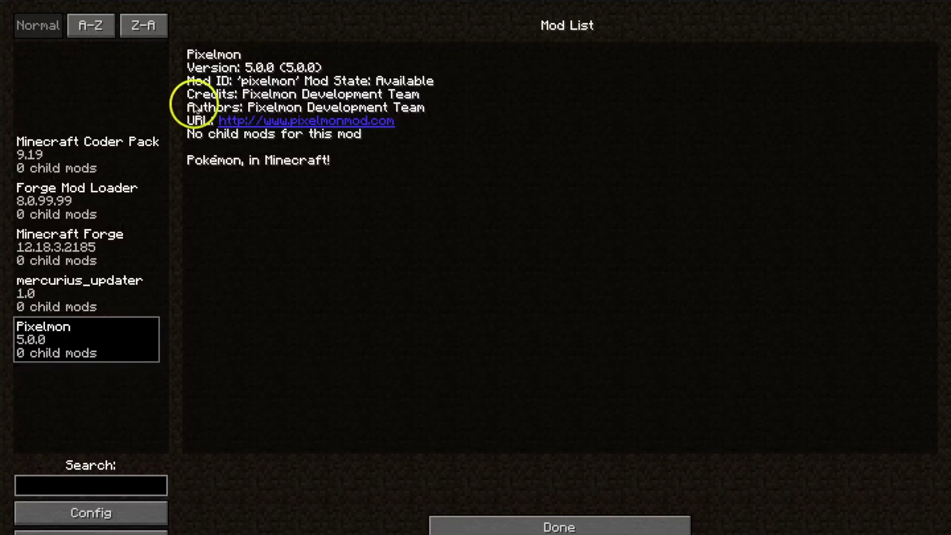
click(557, 522)
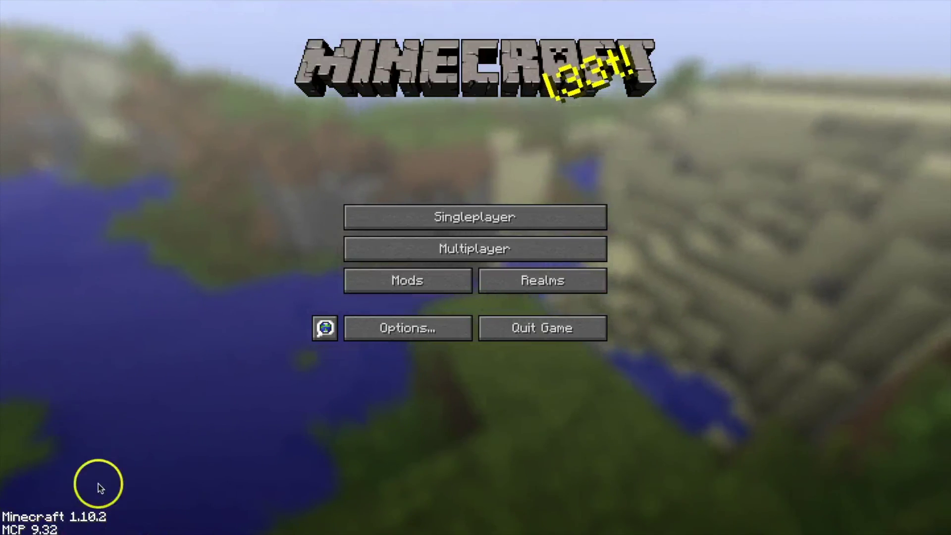
- Open the list of saved Singleplayer worlds
click(431, 218)
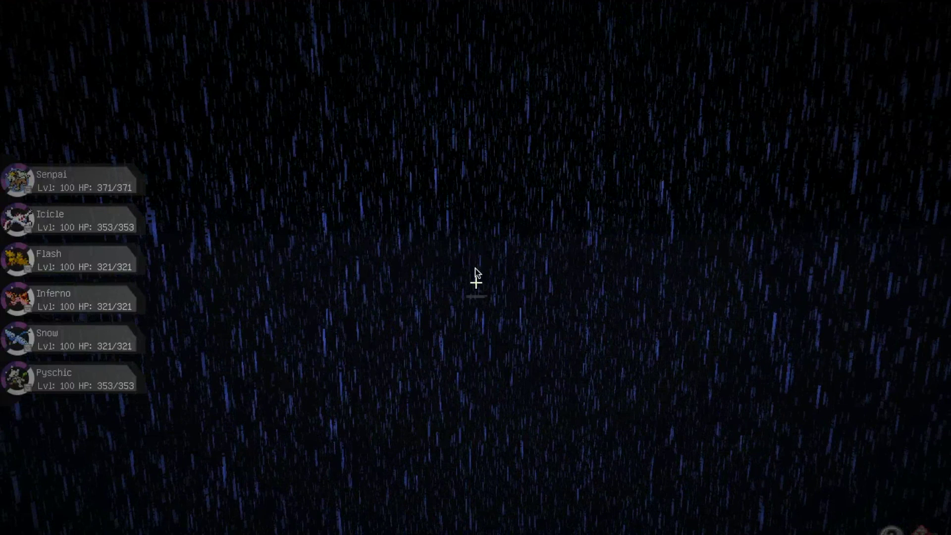
- Look down over the desert and walk toward the cacti and the Lvl 28 Geodude
mouse_move(475, 271)
mouse_down()
mouse_move(191, 96)
mouse_move(393, 115)
mouse_move(465, 301)
mouse_move(480, 275)
mouse_up()
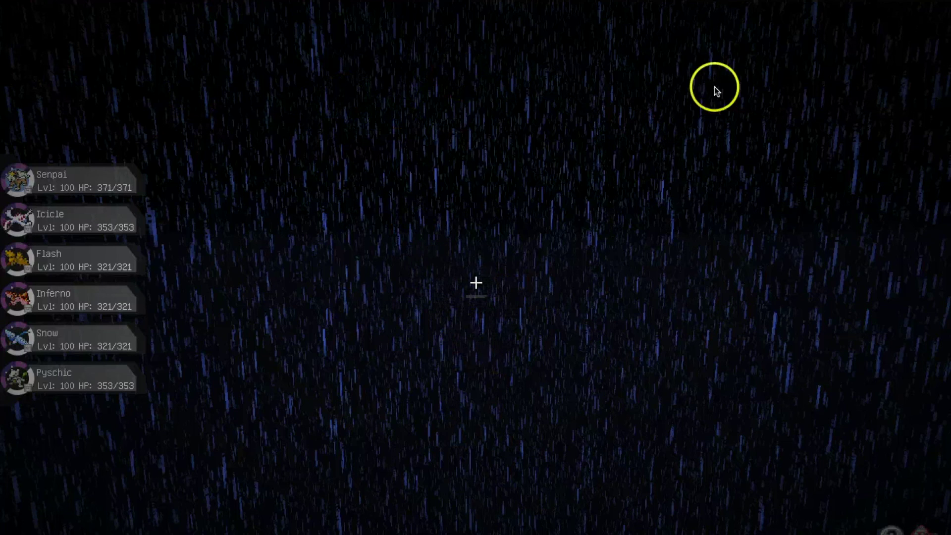
mouse_move(469, 292)
mouse_down()
mouse_move(403, 367)
mouse_move(458, 348)
mouse_up()
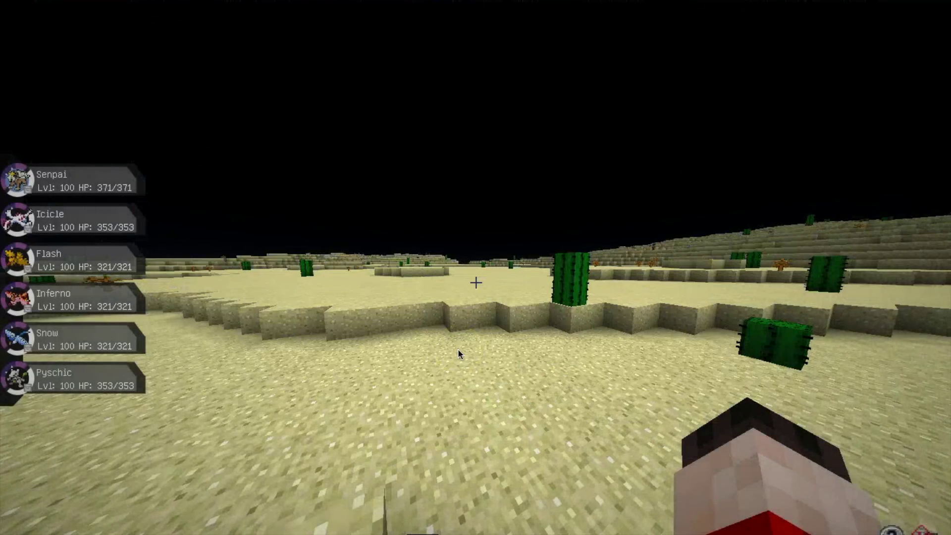
key(w)
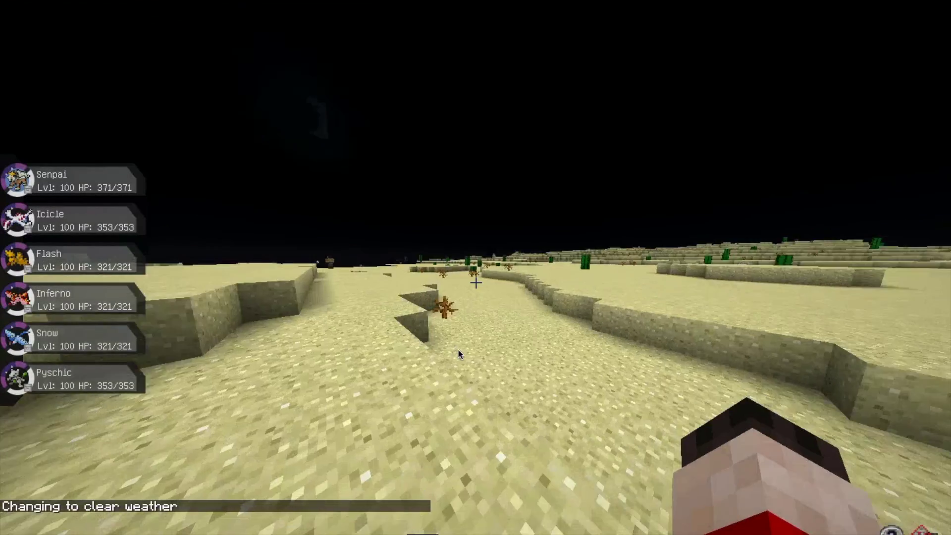
key(s)
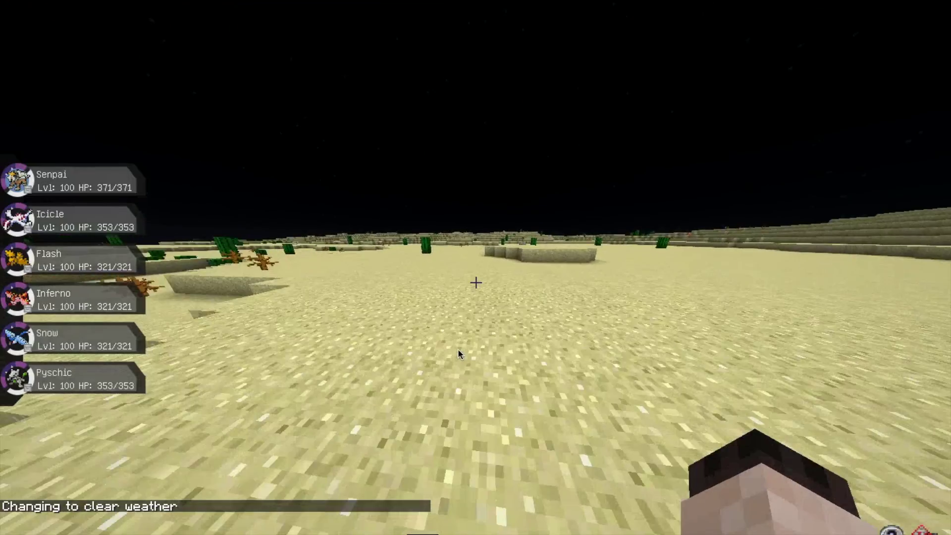
key(w)
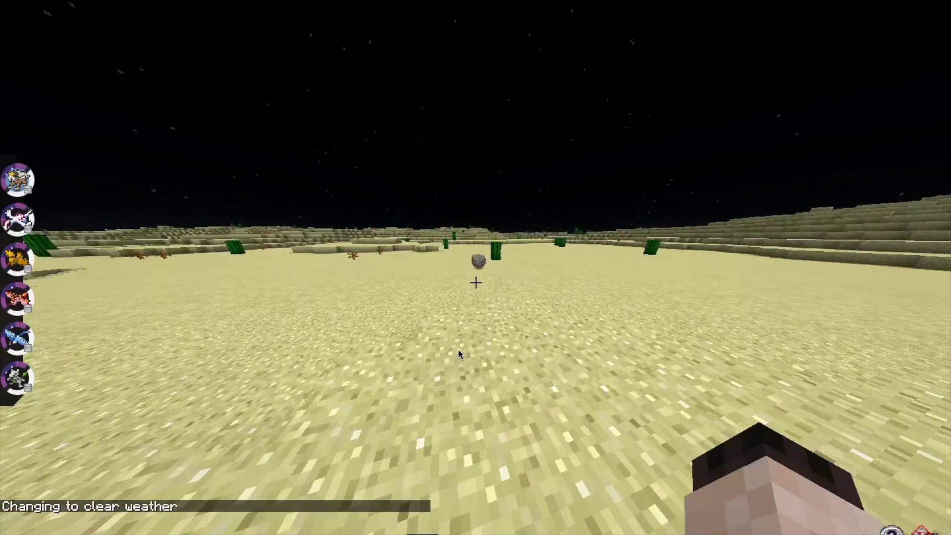
key(e)
key(e)
key(w)
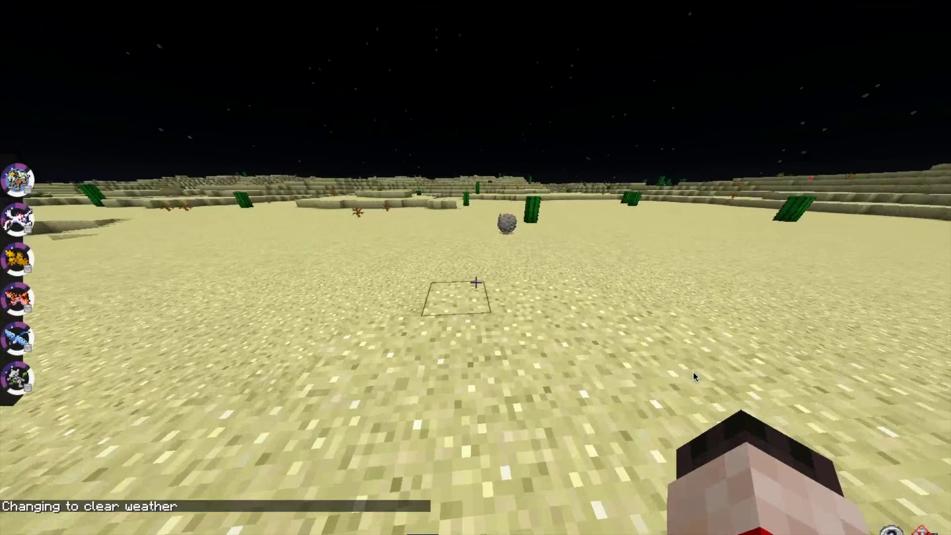
key(w)
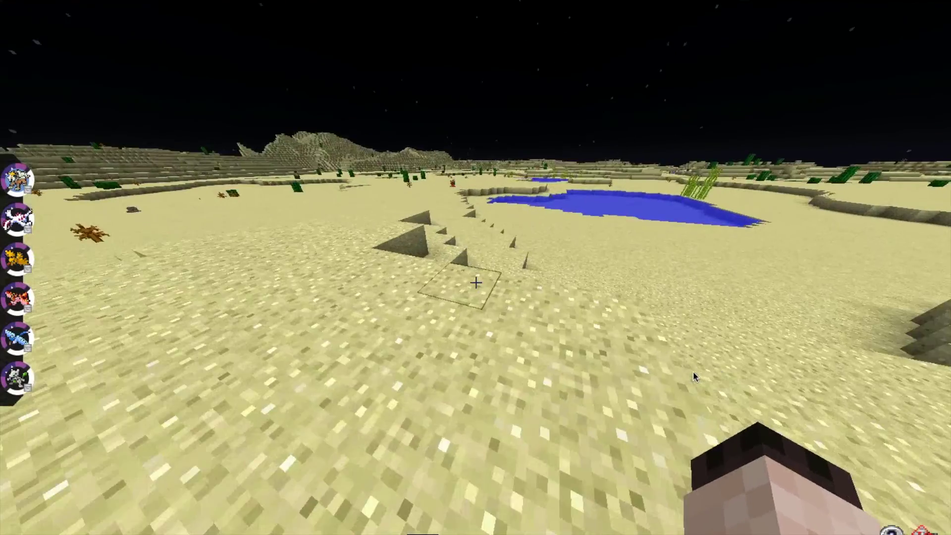
- Send out and recall Senpai, then mount the Zapdos Flash and fly high above the desert
key(r)
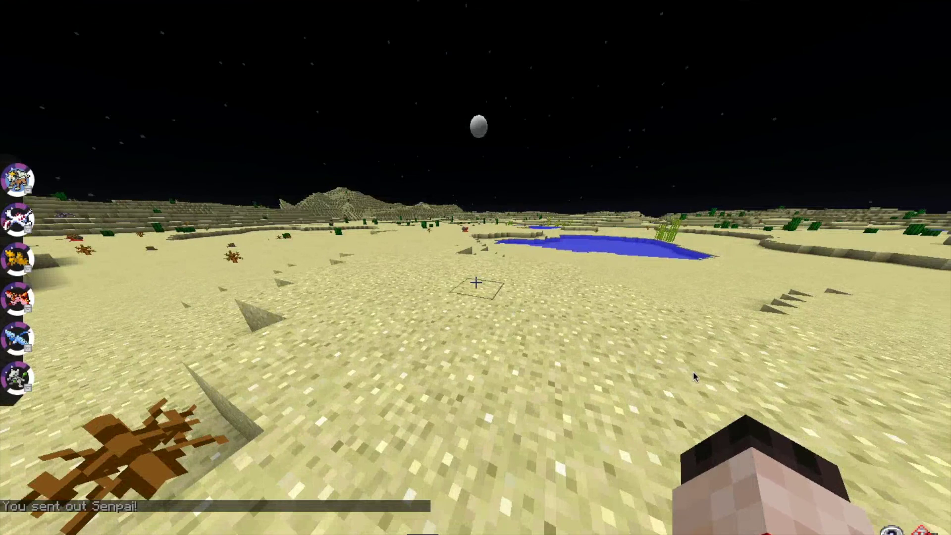
key(r)
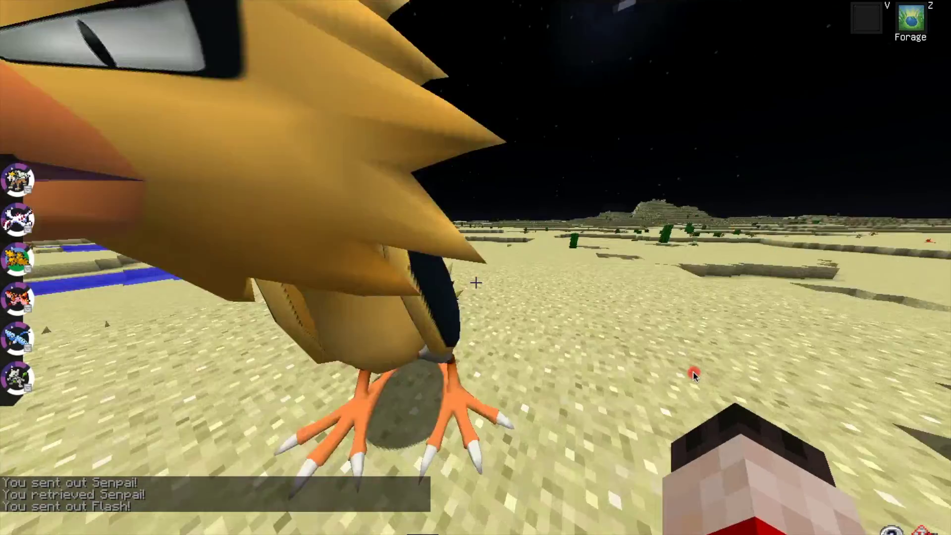
right_click(693, 376)
key(space)
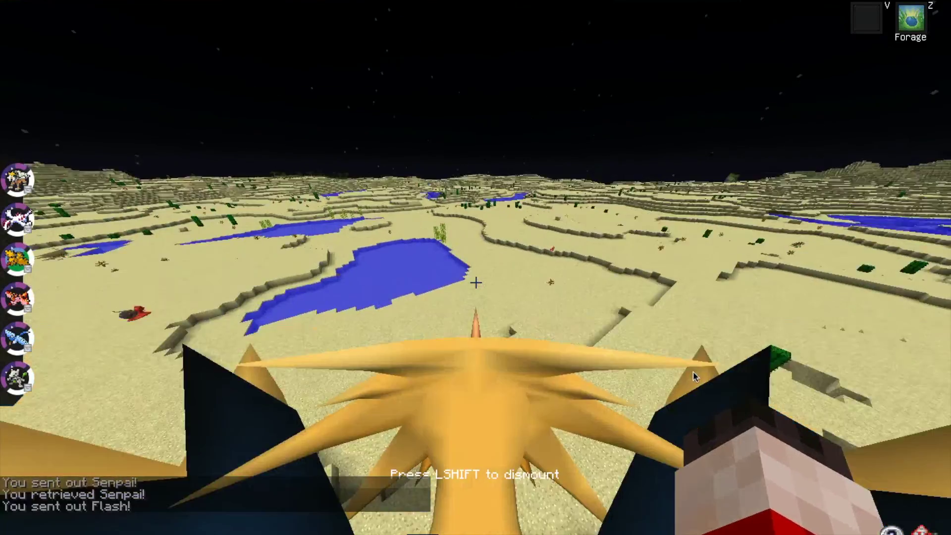